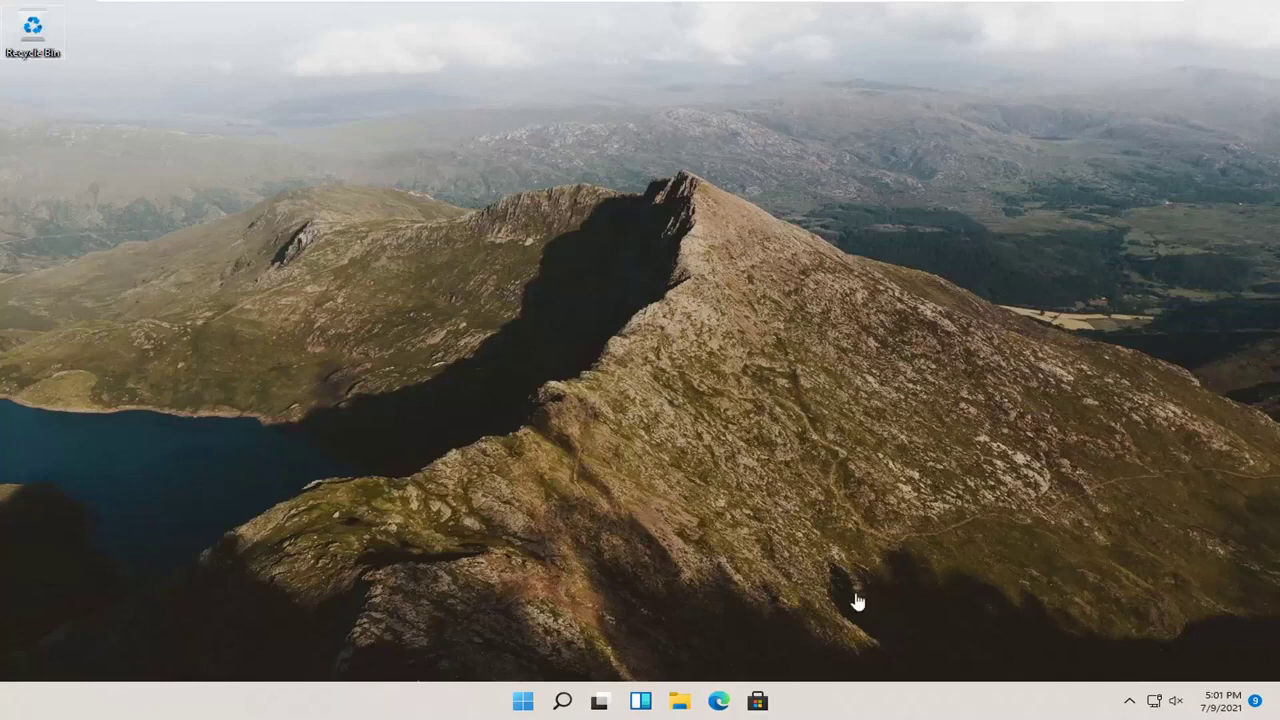
Step: Launch Microsoft Edge and search Google for 'recuva'
click(720, 702)
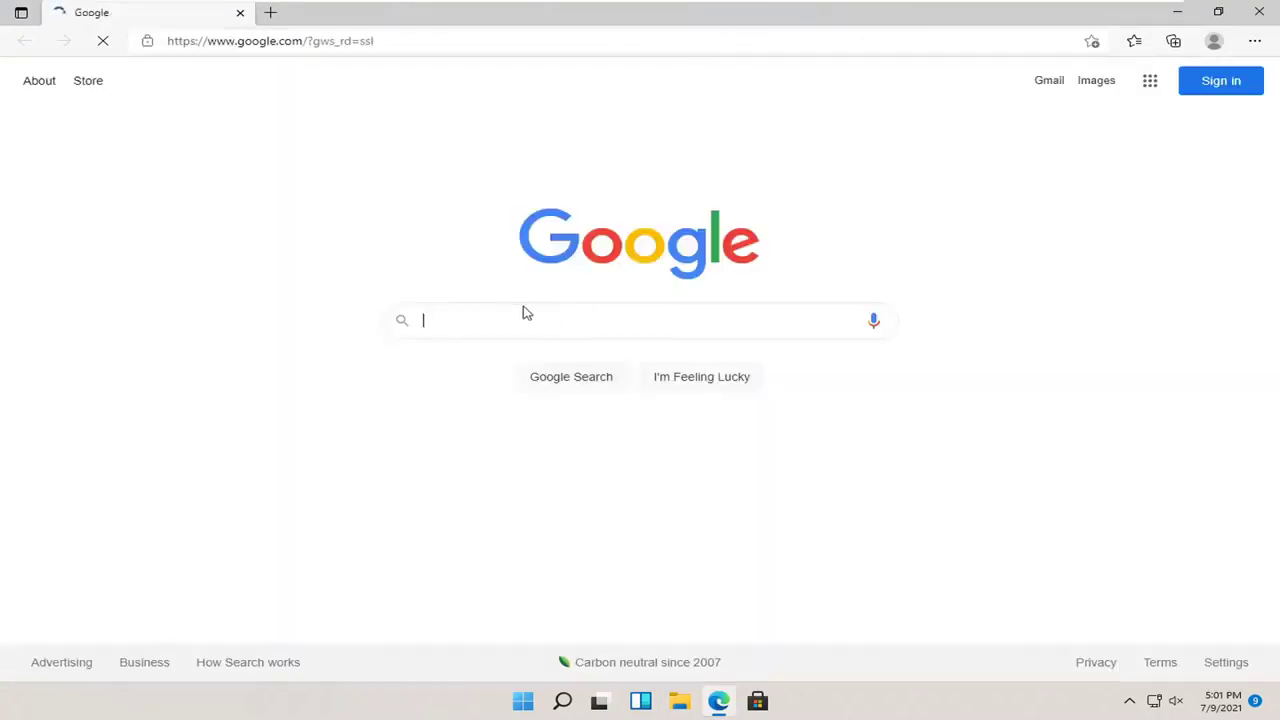
click(262, 40)
text(recuva)
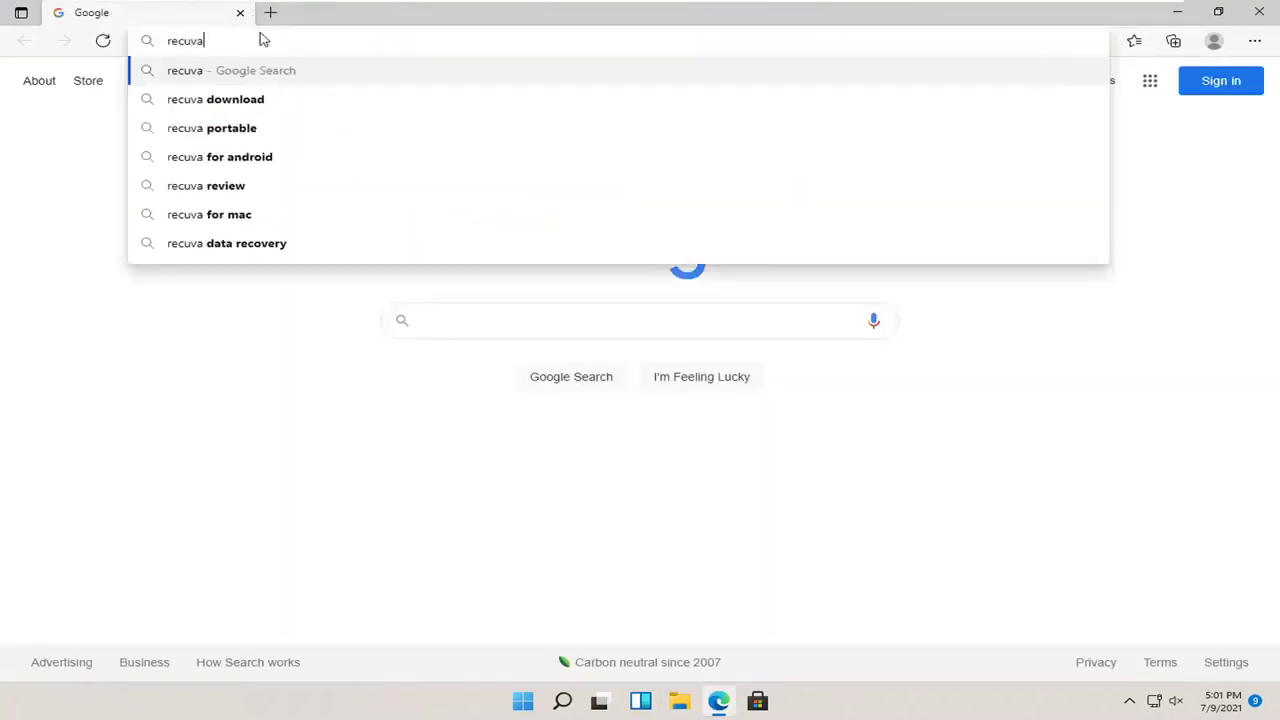
key(Return)
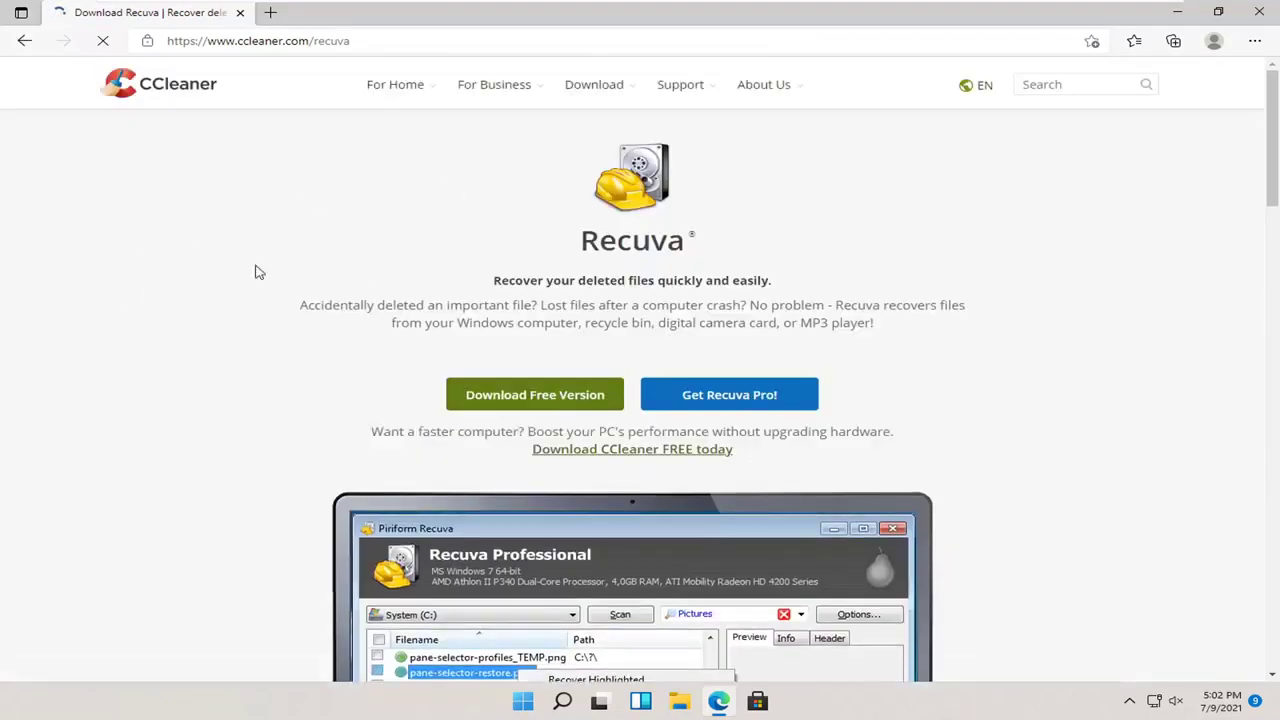
Step: Scroll through the Recuva product page and back up to the top
scroll(510, 341, down, 1)
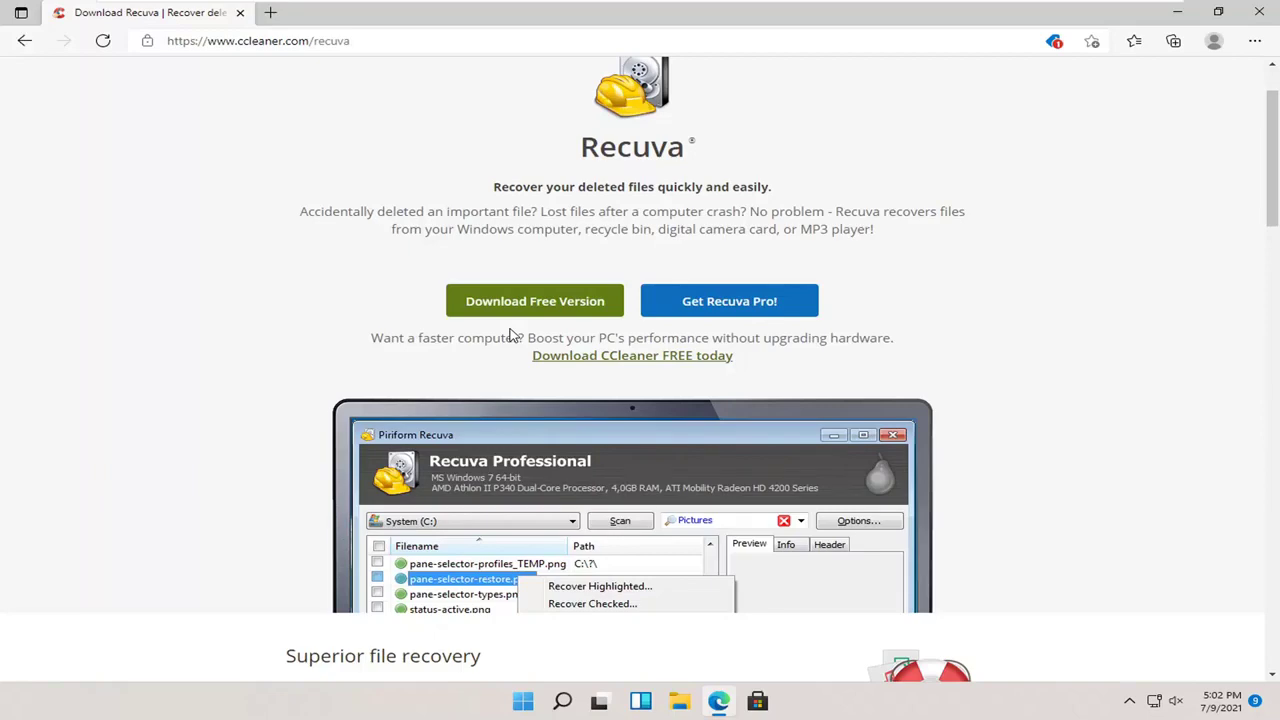
scroll(512, 335, down, 5)
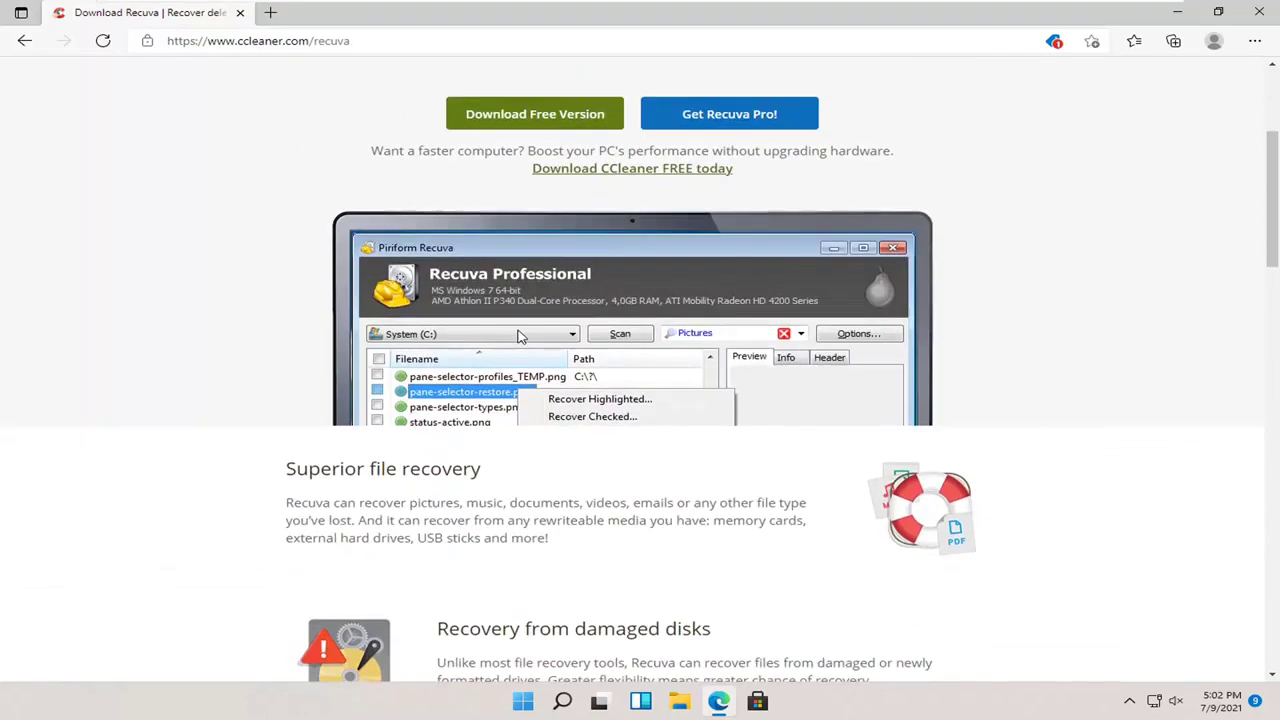
scroll(518, 336, up, 6)
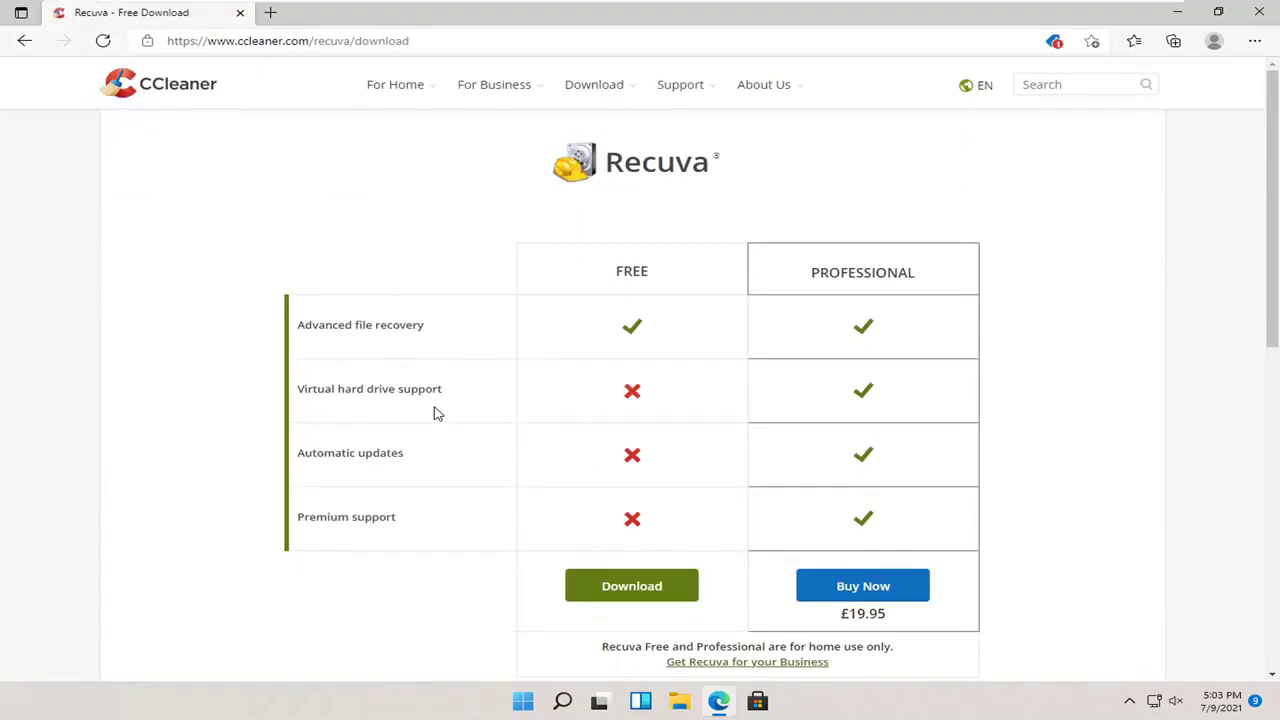
Step: Scroll down the Free versus Professional comparison table
scroll(440, 400, down, 1)
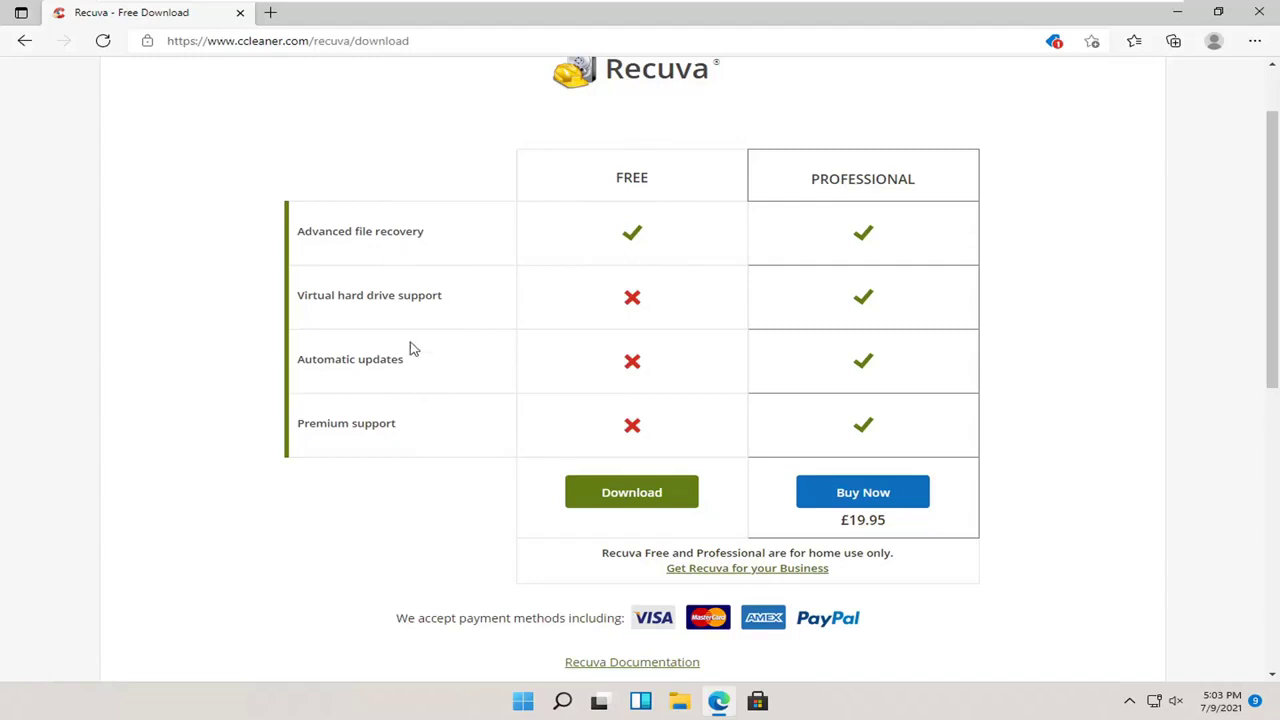
Step: Download the free rcsetup153.exe installer, open it and approve the permission prompt
click(607, 497)
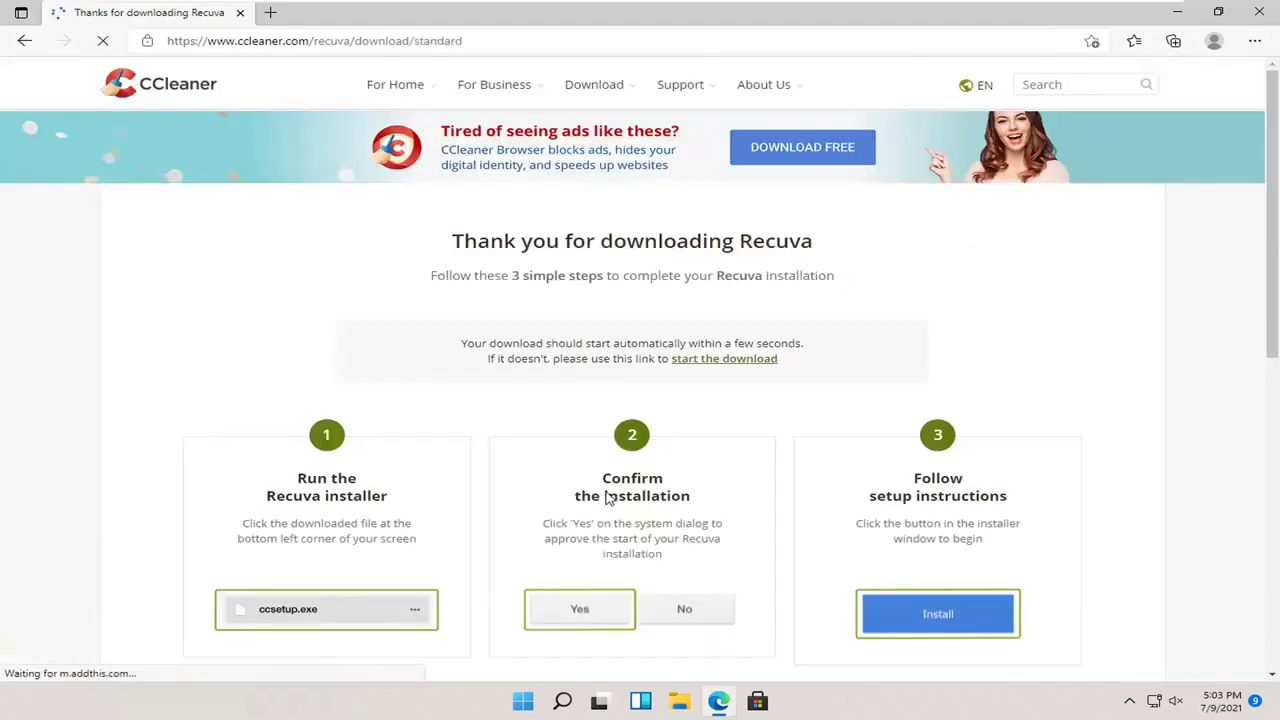
scroll(590, 480, down, 2)
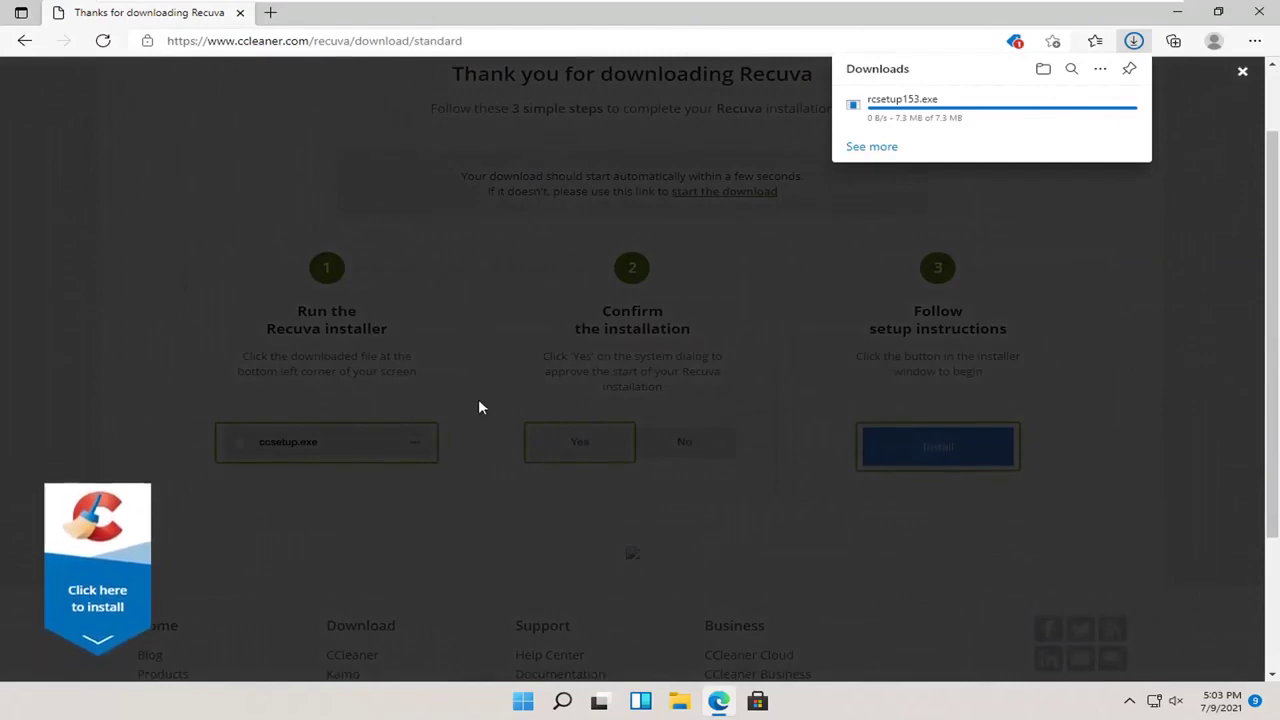
mouse_move(870, 112)
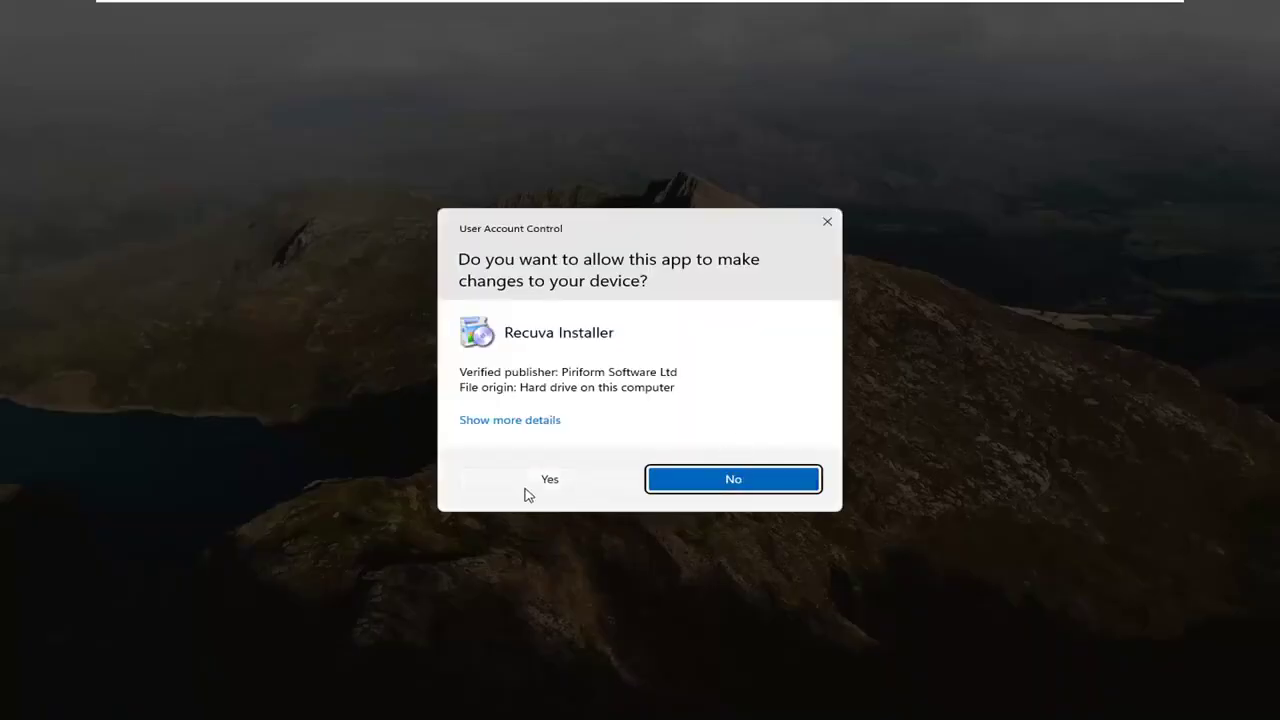
click(530, 482)
click(822, 216)
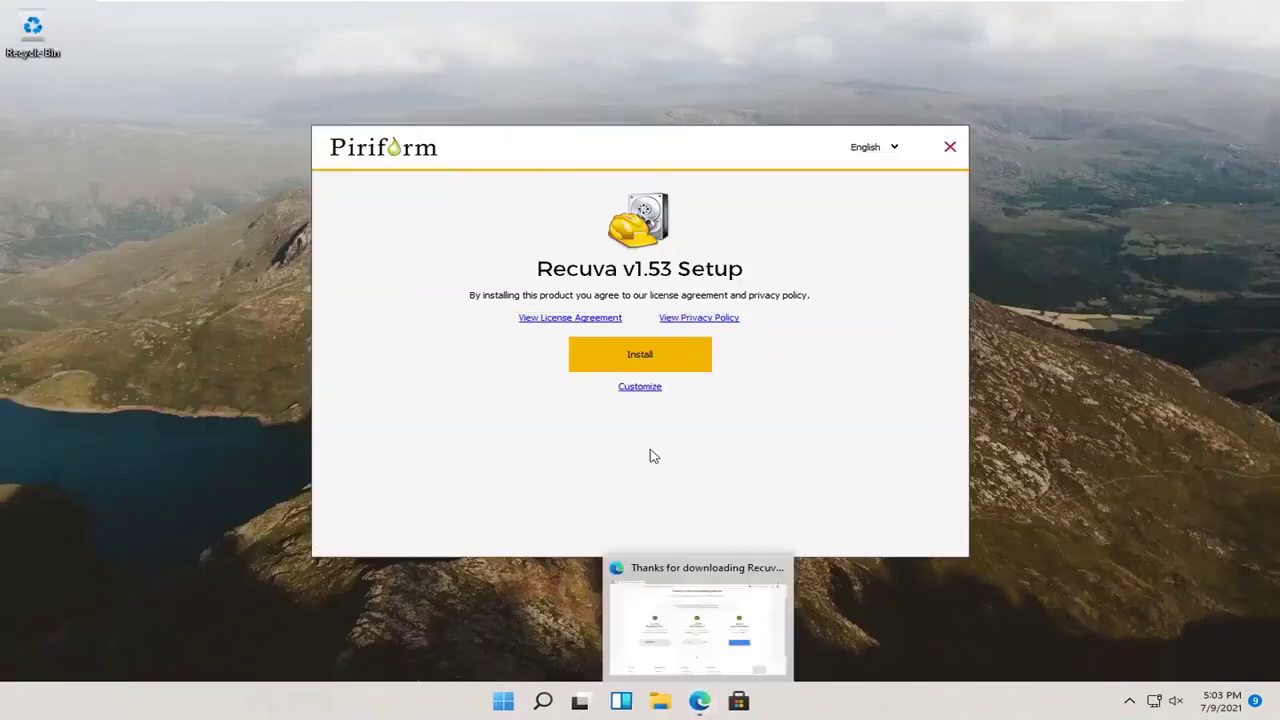
Step: Choose a custom install, keeping only the Add Desktop Shortcut option ticked
drag(588, 143, 592, 128)
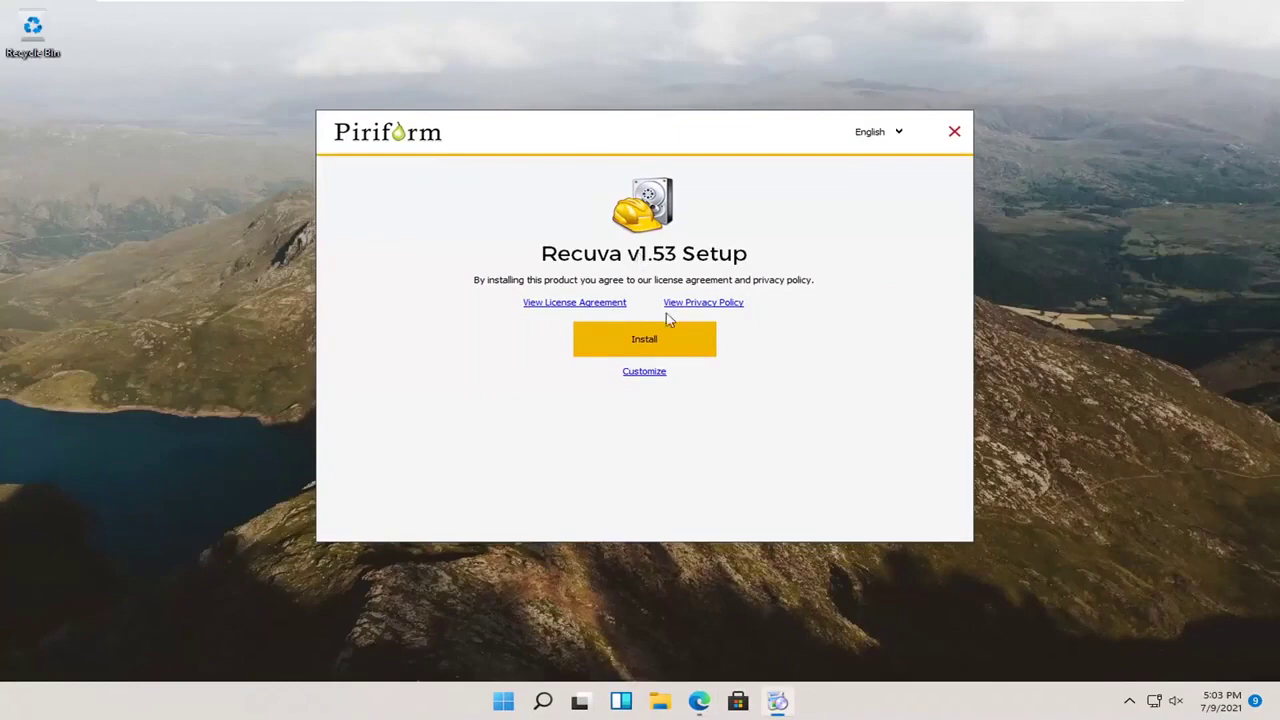
click(635, 373)
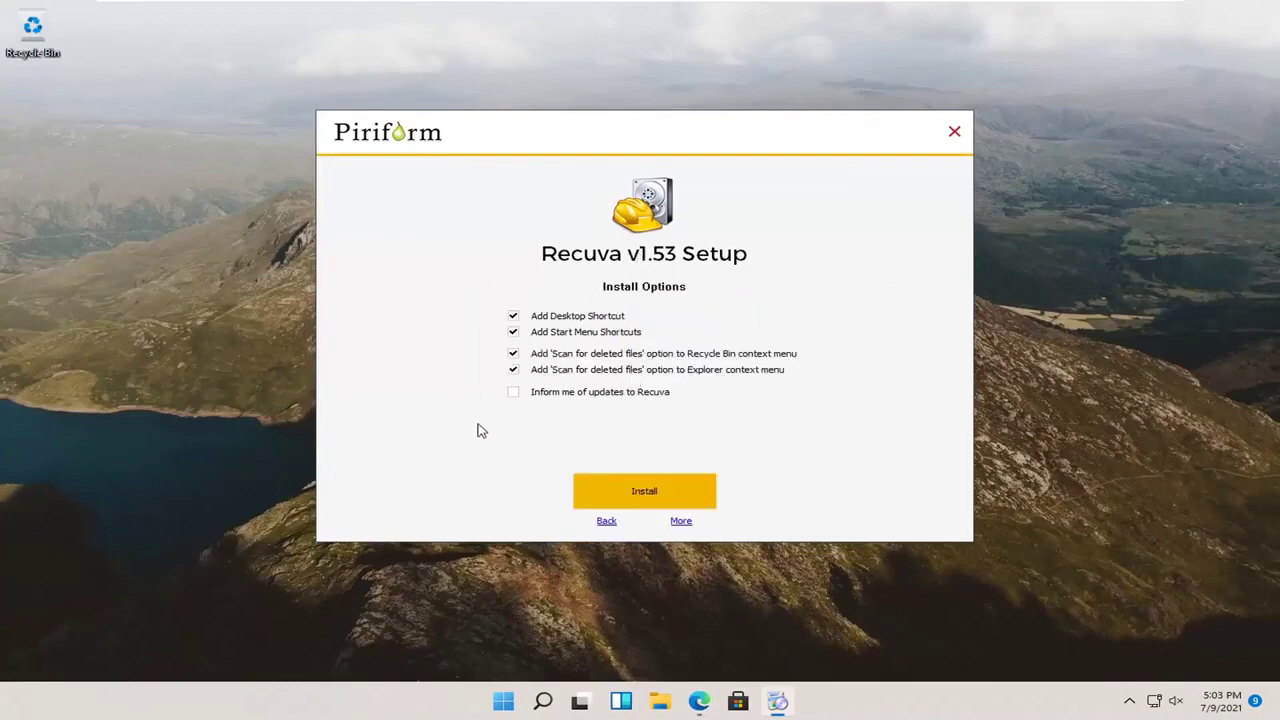
click(552, 316)
click(553, 332)
click(548, 356)
click(544, 371)
click(514, 316)
Step: Install Recuva, skip the release notes, and run it
click(633, 495)
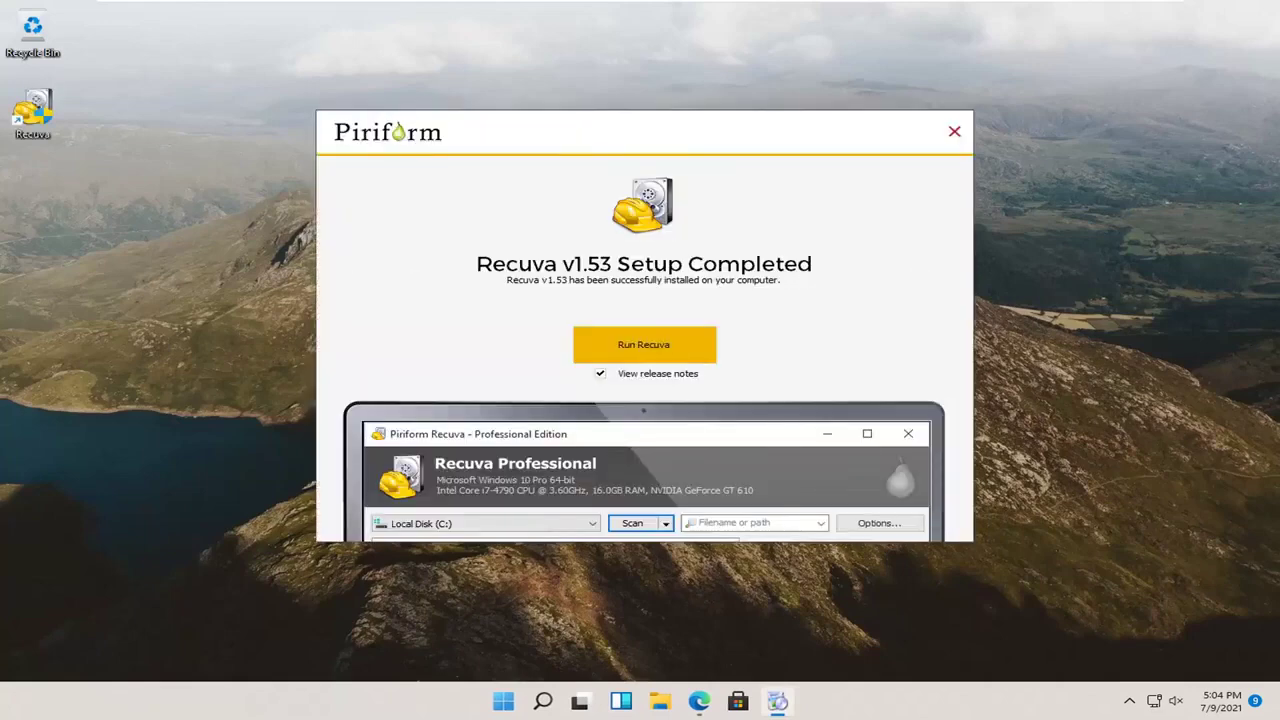
click(601, 375)
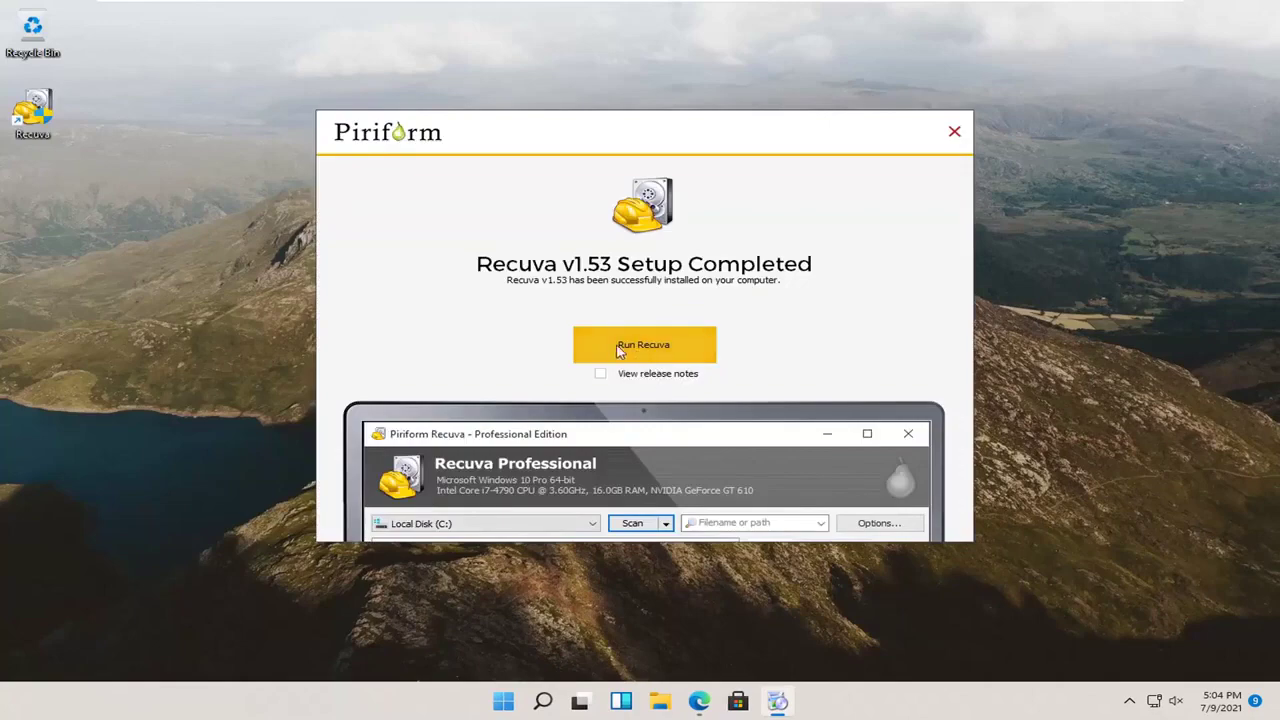
click(640, 350)
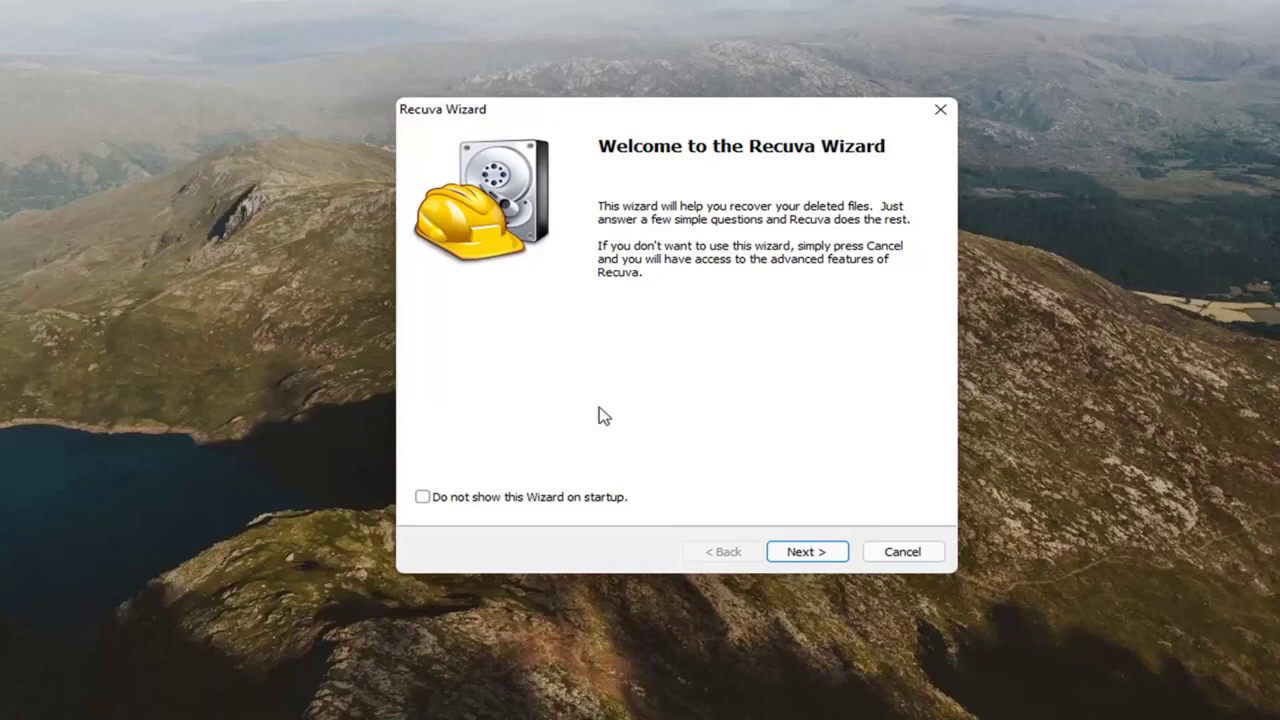
Step: Move past the Recuva Wizard welcome page to the File type step
click(817, 560)
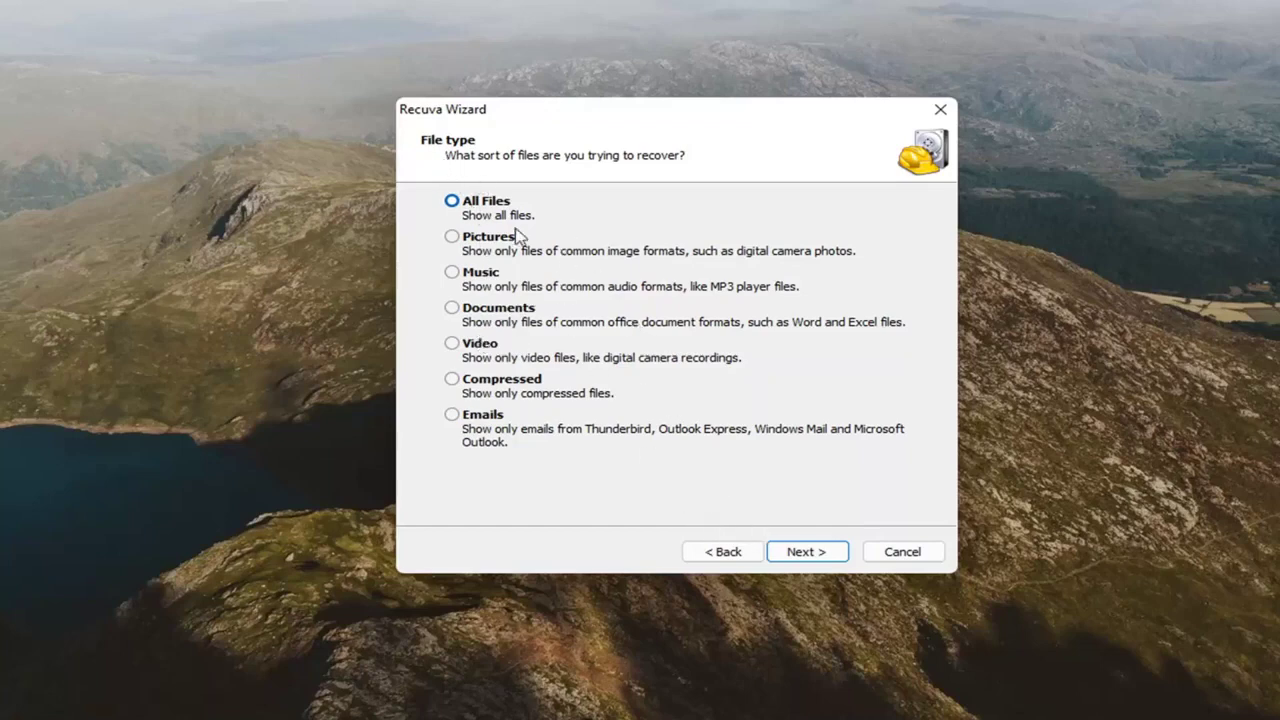
Step: Keep All Files, search everywhere on the computer, and start the scan without Deep Scan
click(805, 556)
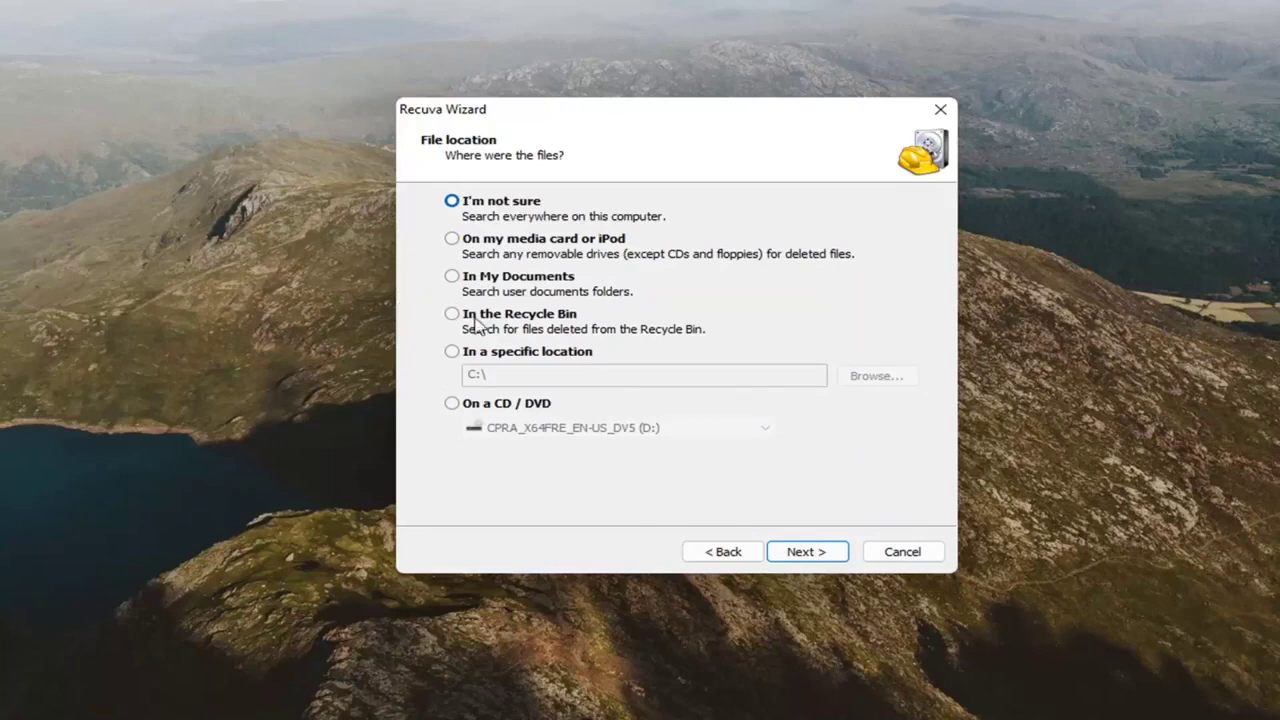
click(469, 320)
click(454, 280)
click(452, 203)
click(802, 556)
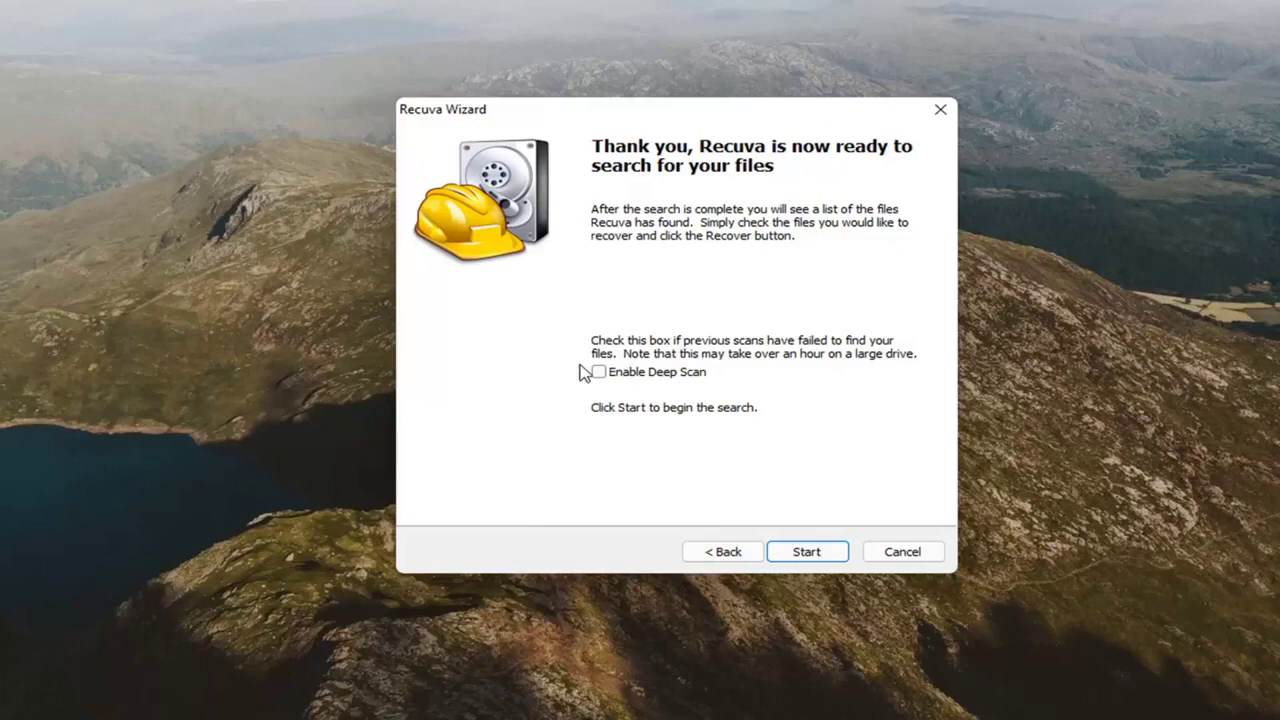
click(806, 556)
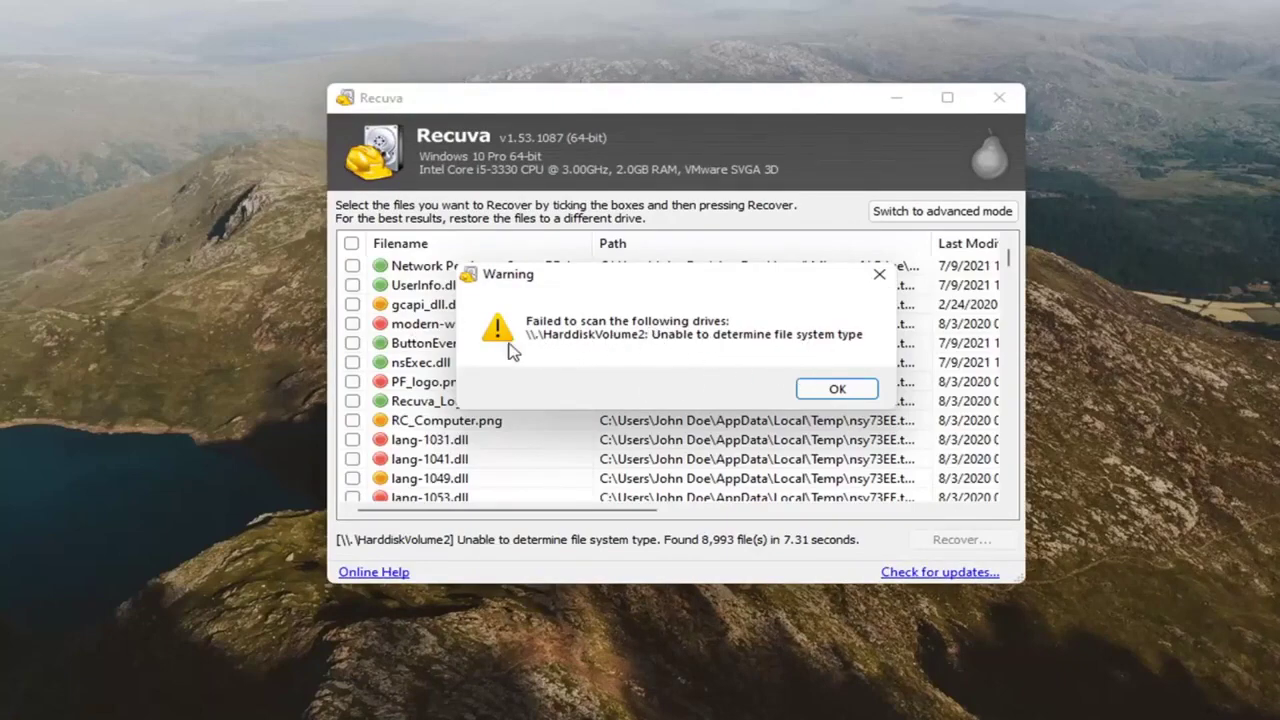
Step: Dismiss the drive warning, enlarge the window and widen the Filename and Path columns
click(838, 390)
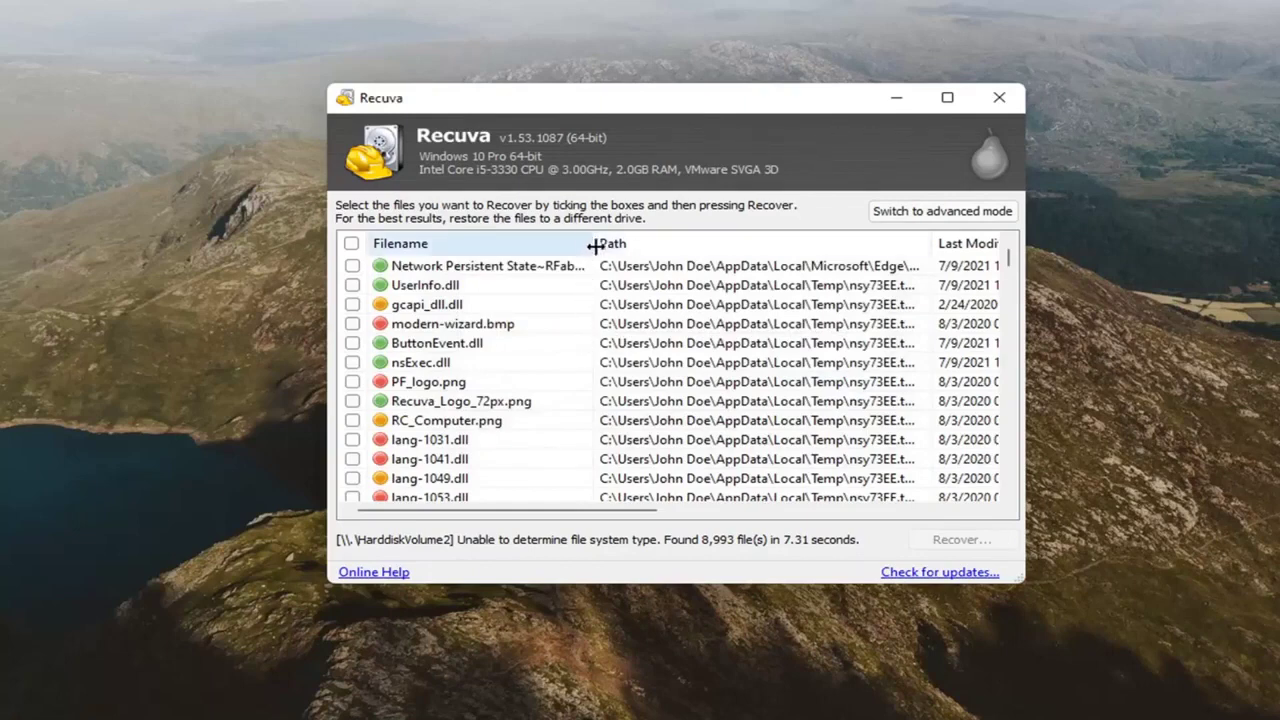
drag(592, 243, 636, 245)
drag(1018, 578, 1204, 646)
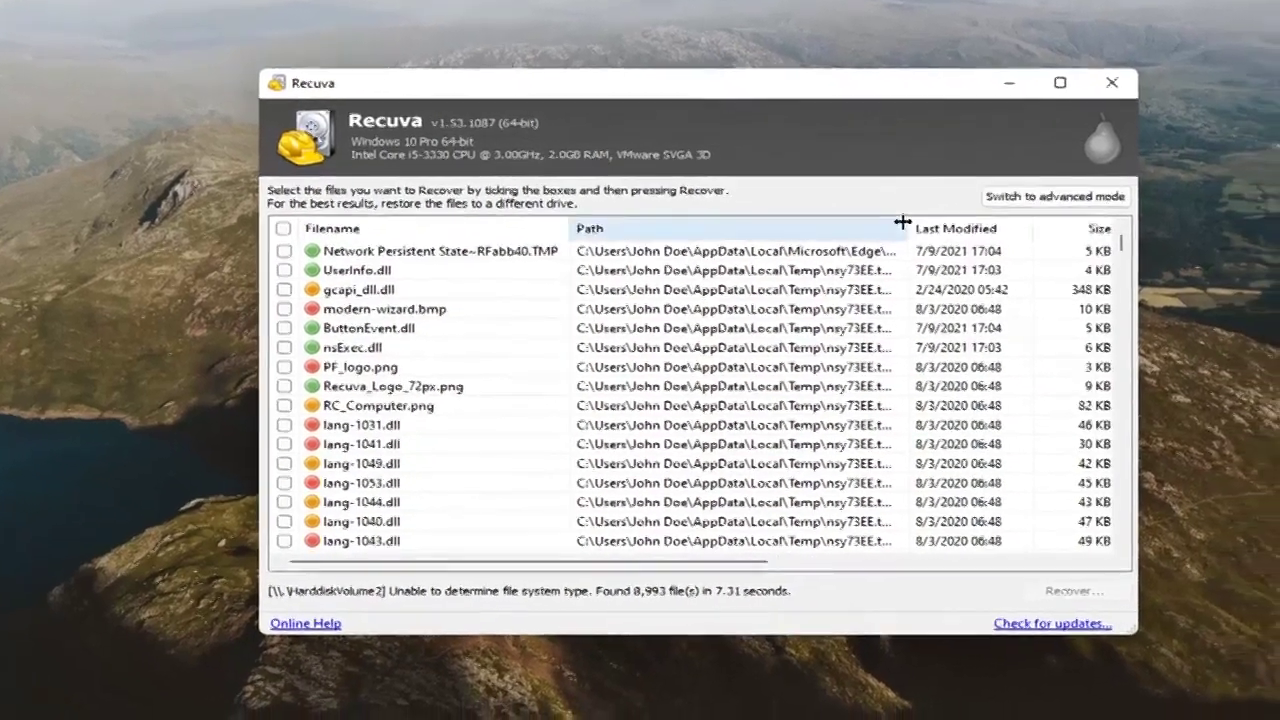
drag(955, 238, 1032, 236)
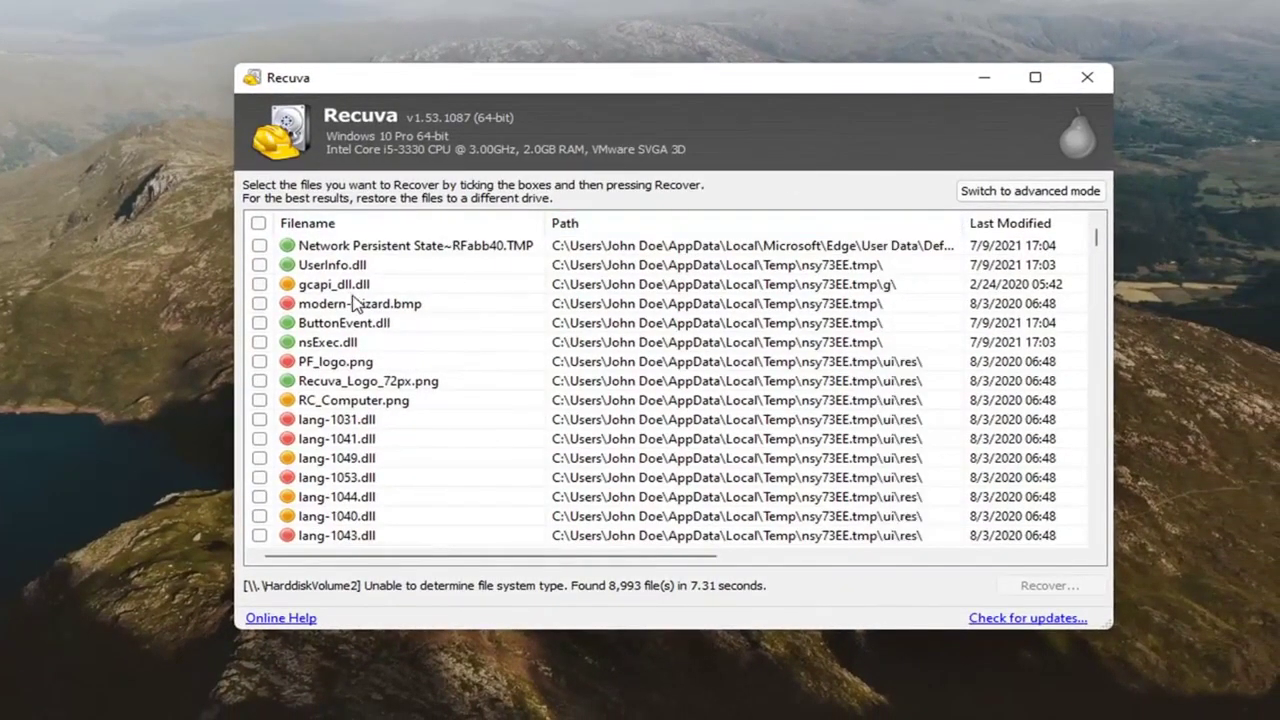
drag(1097, 245, 1046, 258)
scroll(486, 363, down, 20)
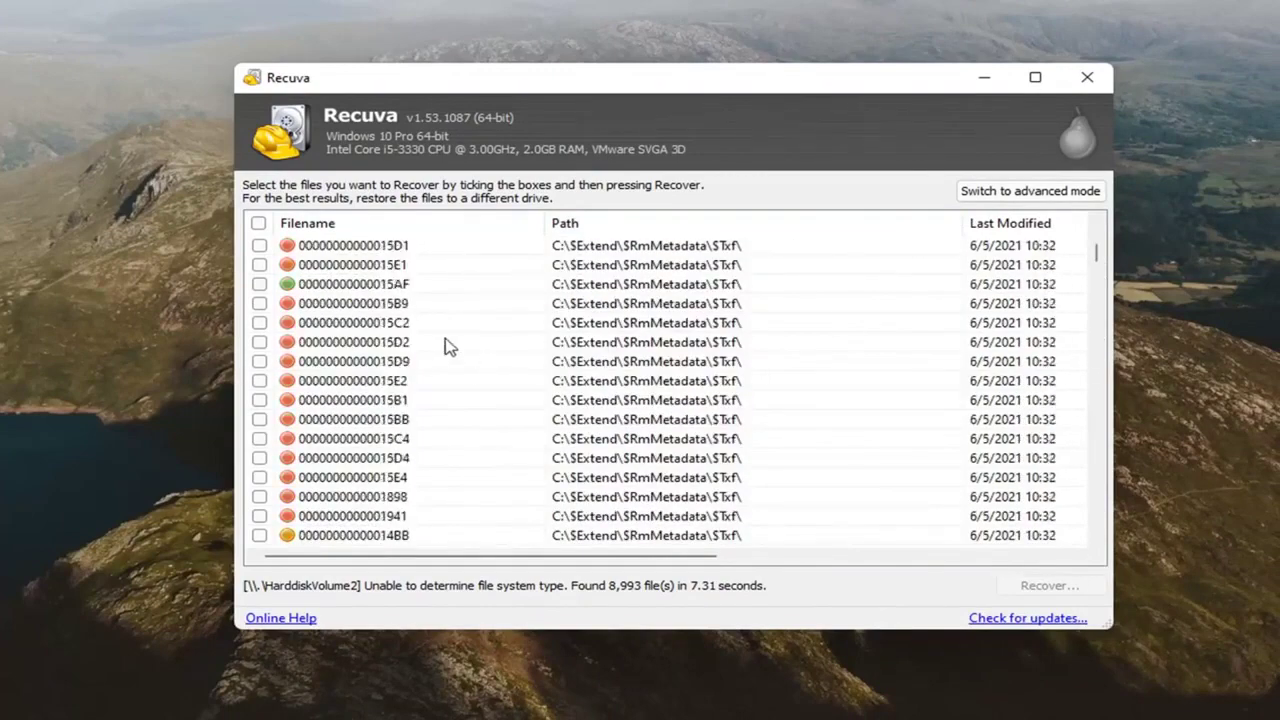
scroll(720, 333, up, 3)
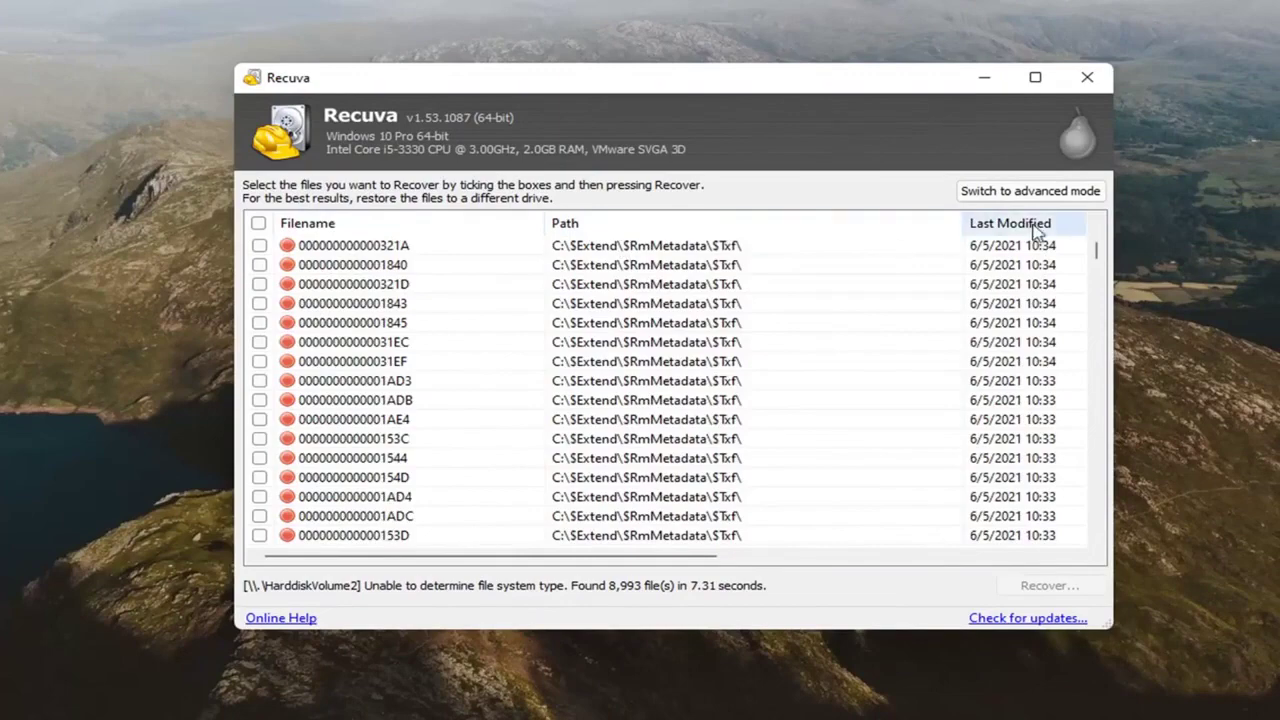
Step: Sort the found files by the Path column
click(605, 222)
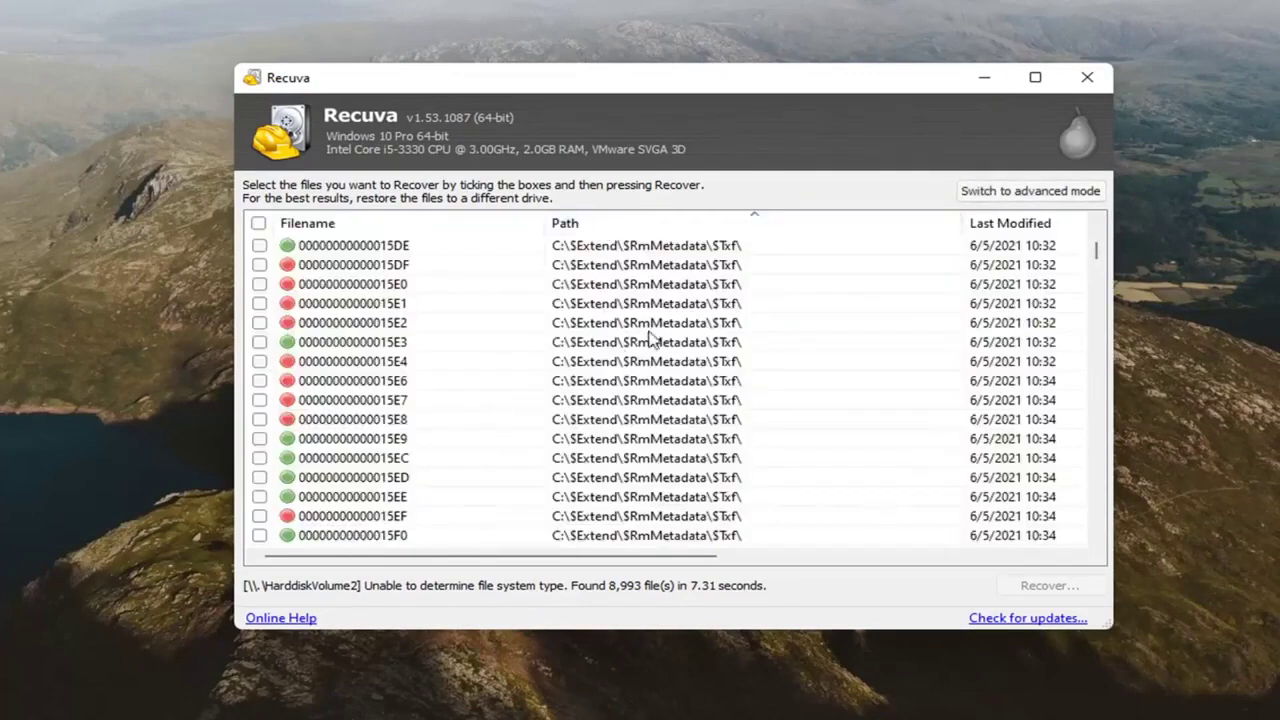
drag(1097, 251, 1074, 528)
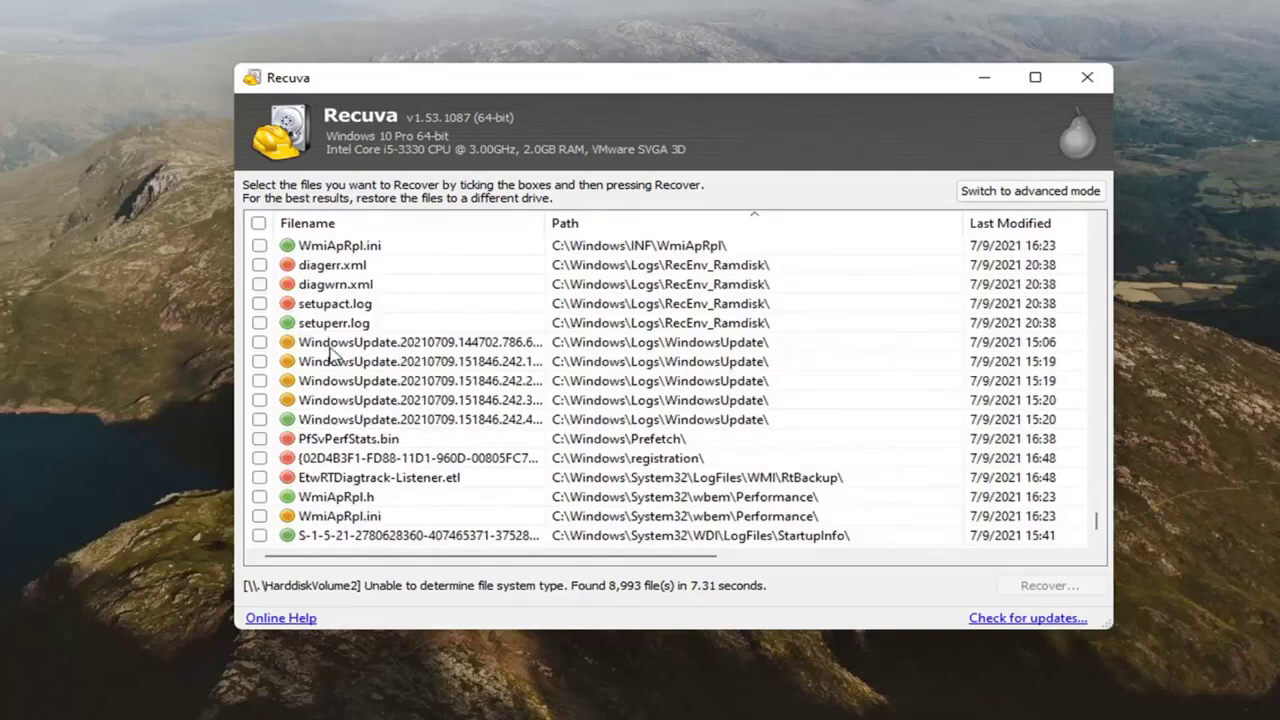
scroll(380, 380, up, 5)
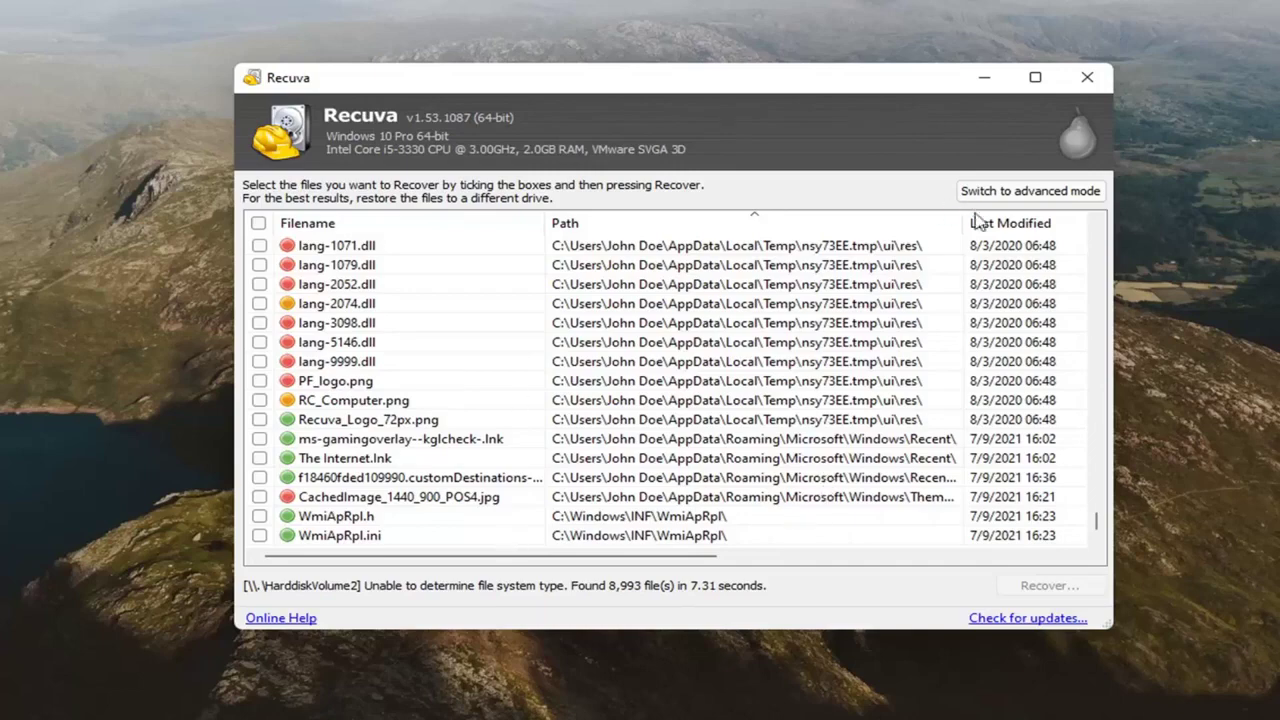
Step: Scroll the results sideways to inspect the State and Comment columns
drag(591, 563, 885, 560)
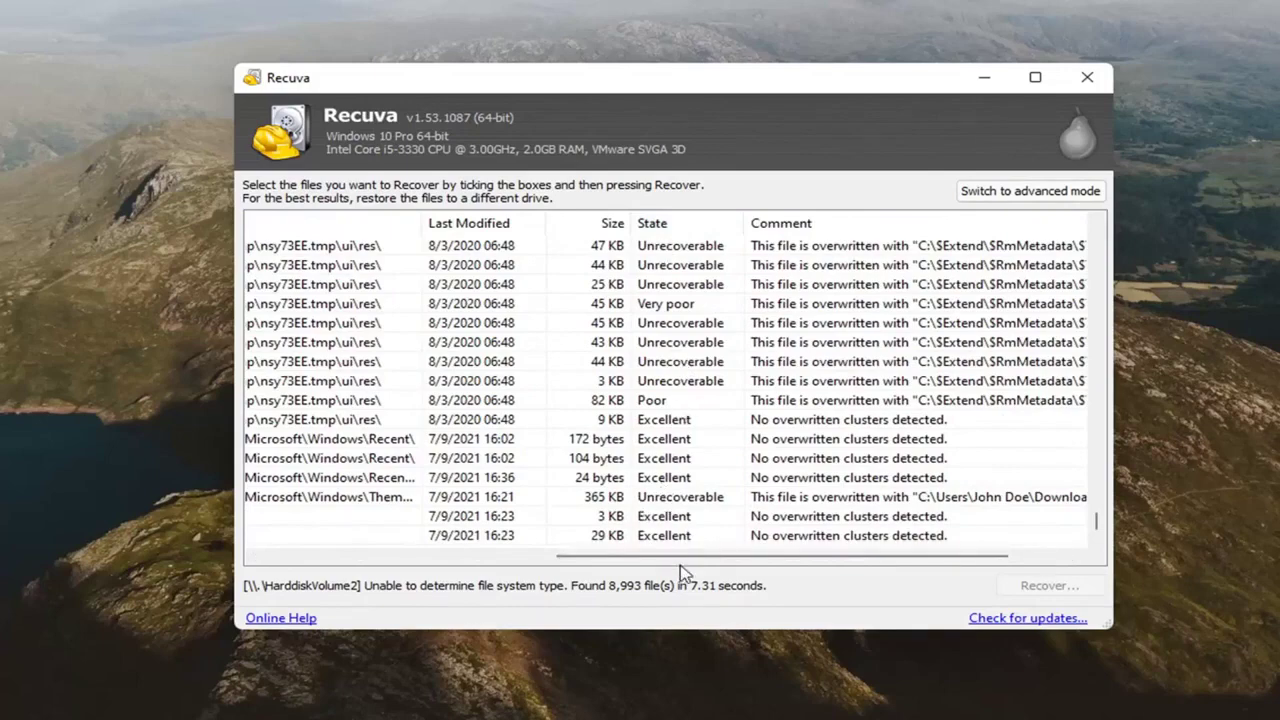
drag(620, 563, 330, 562)
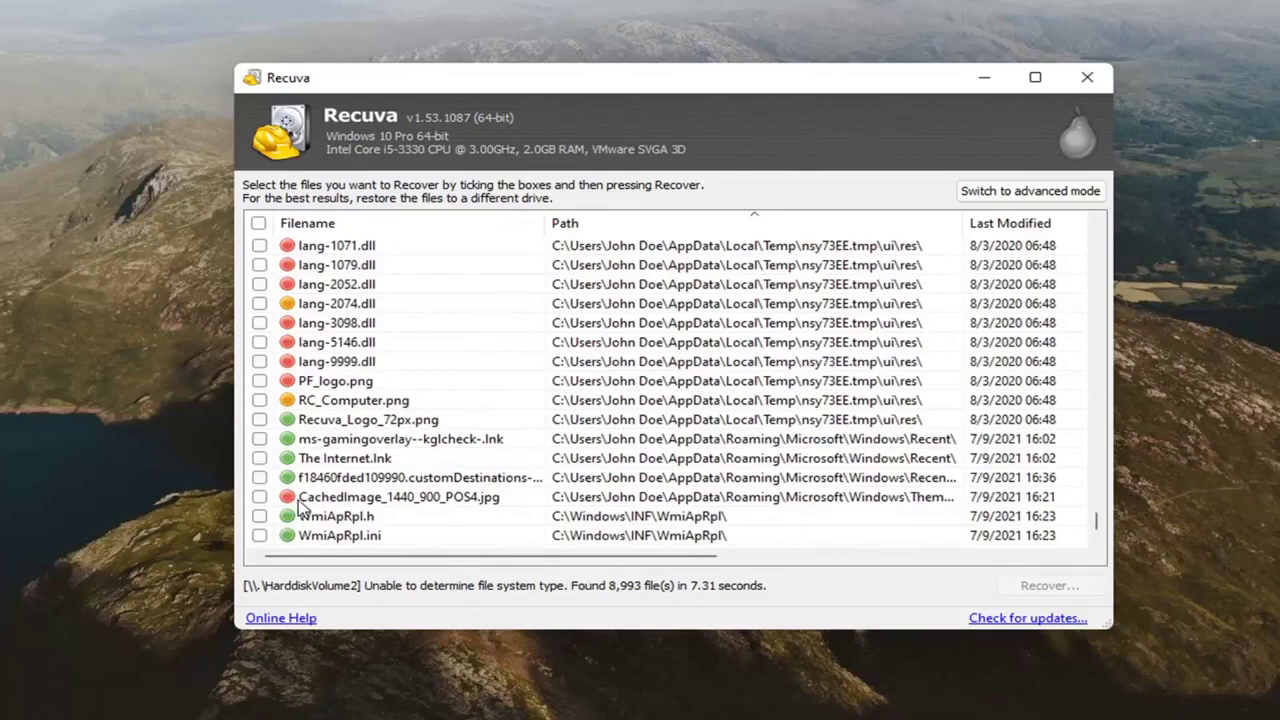
drag(358, 555, 620, 552)
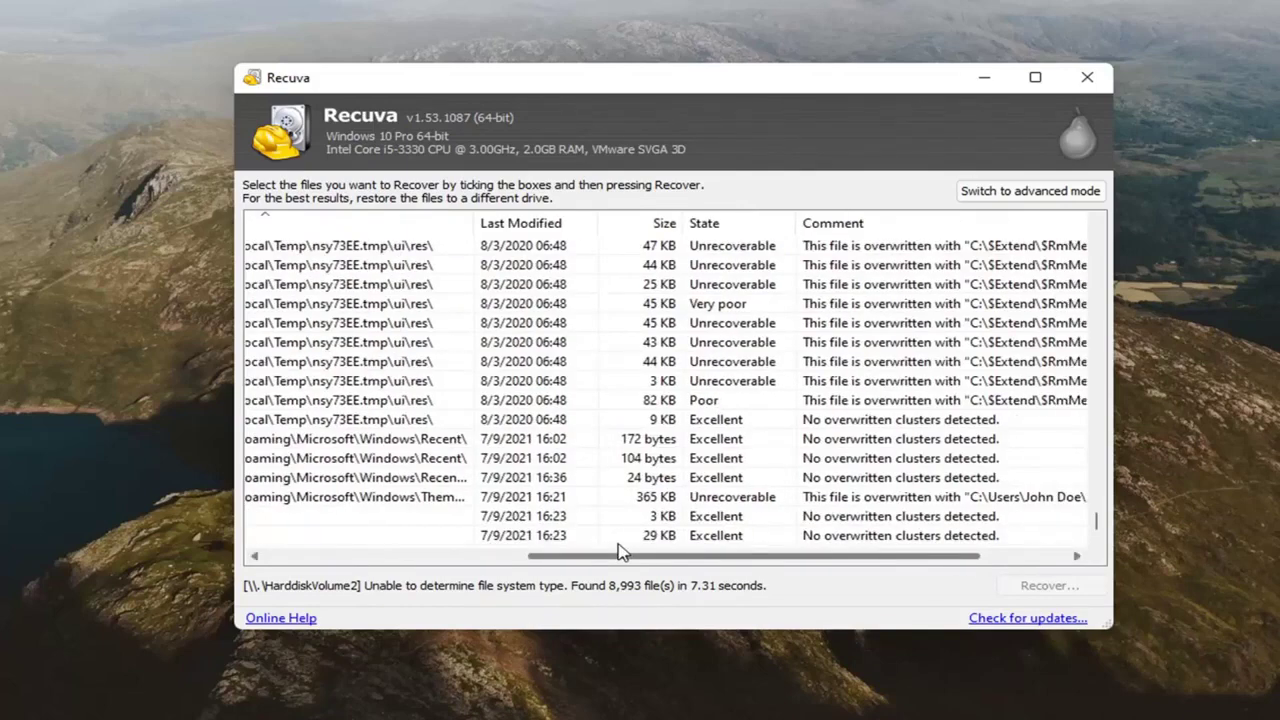
scroll(630, 530, left, 5)
click(970, 402)
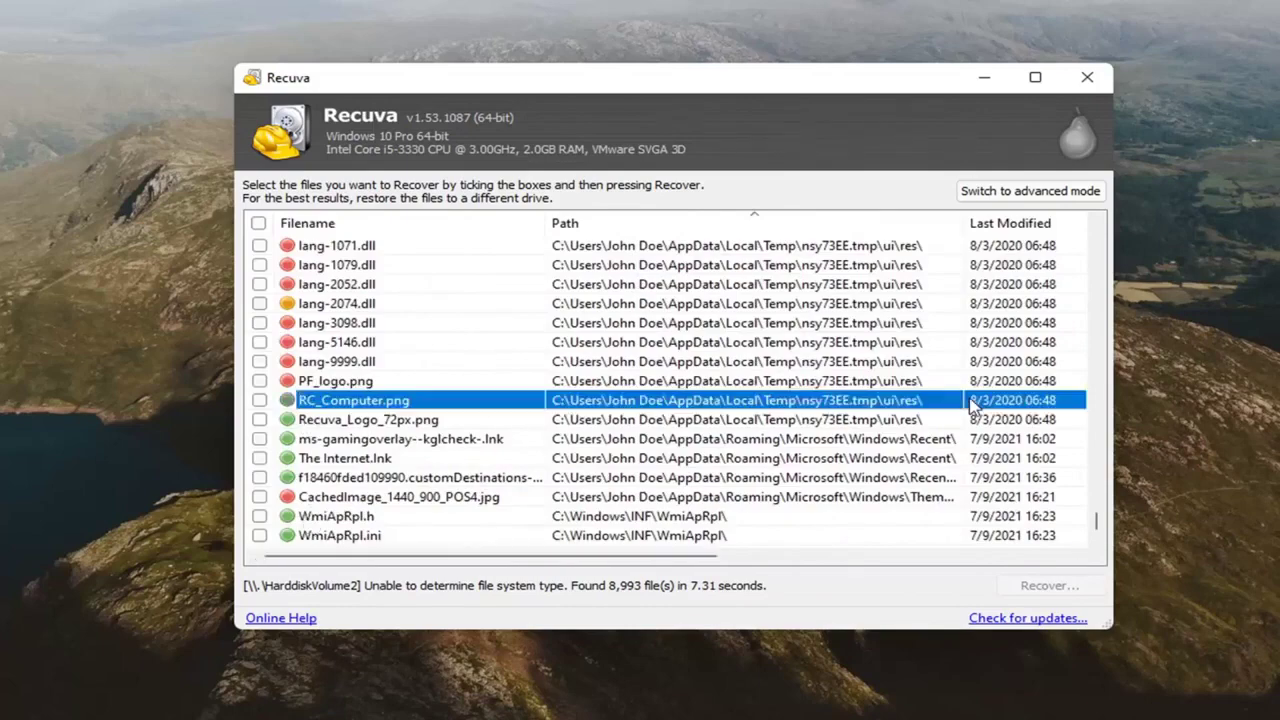
drag(626, 560, 897, 565)
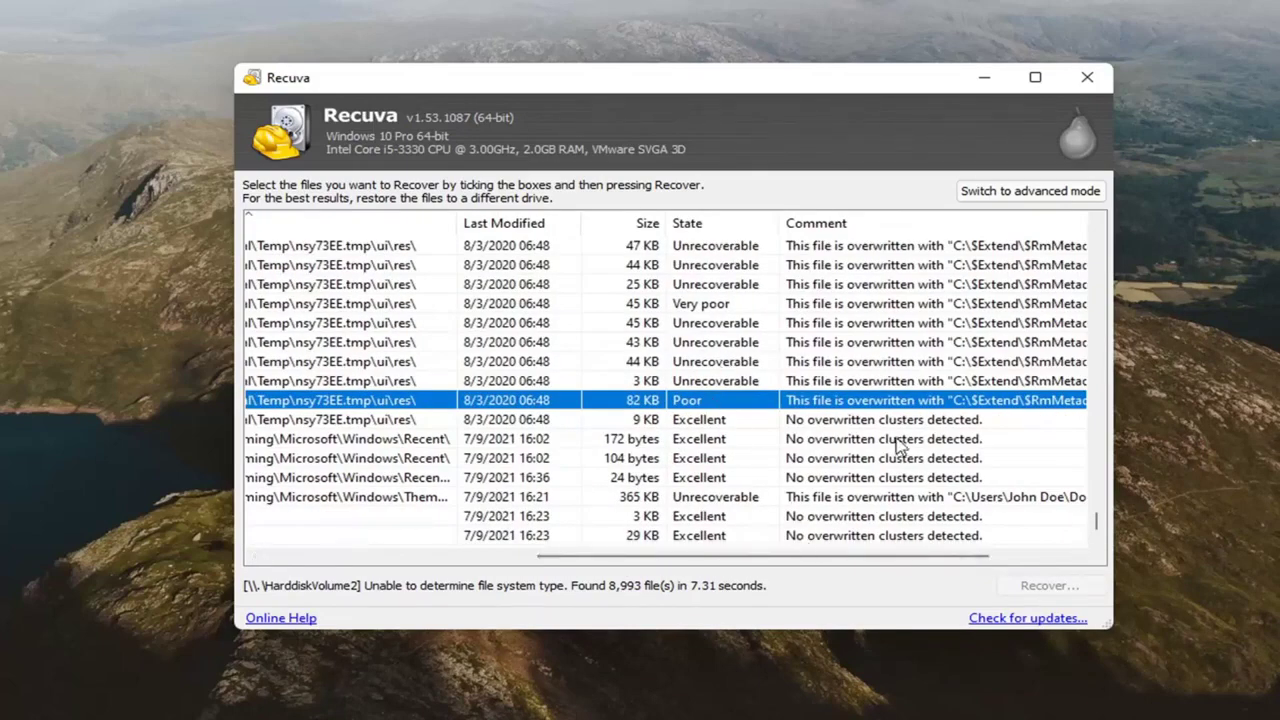
drag(730, 566, 460, 563)
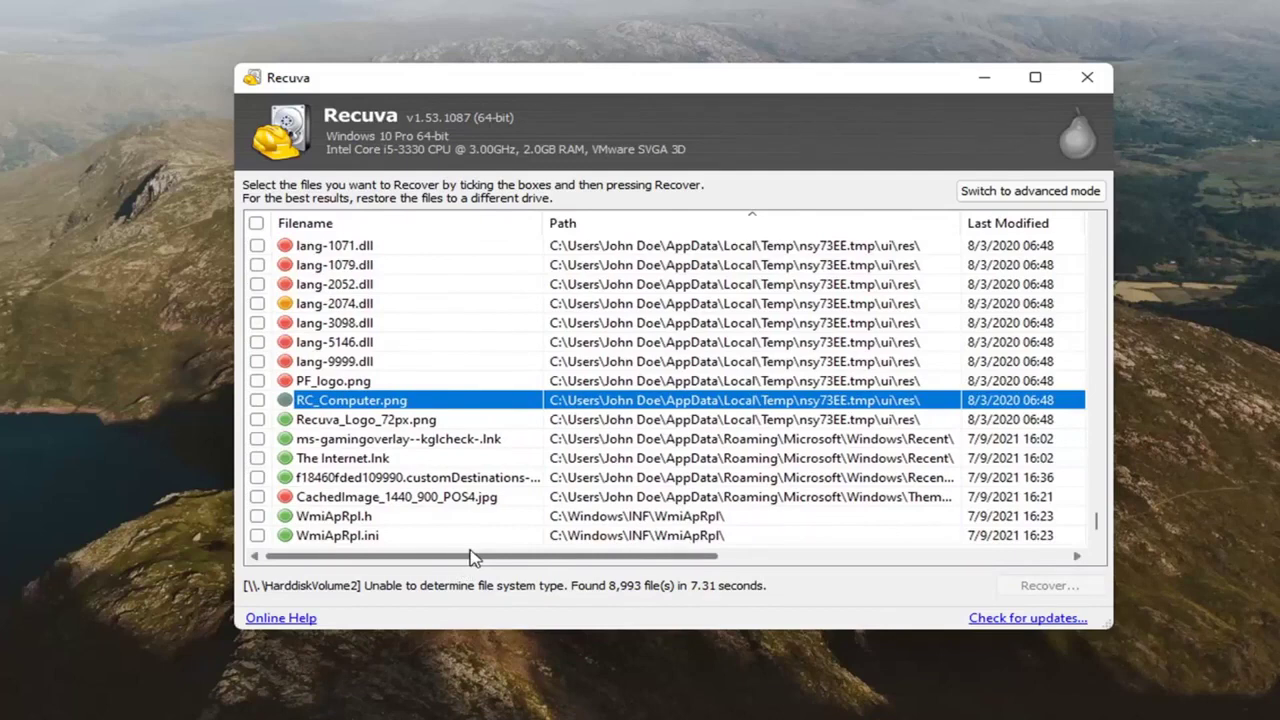
Step: Find The Internet.lnk and tick it for recovery
click(374, 441)
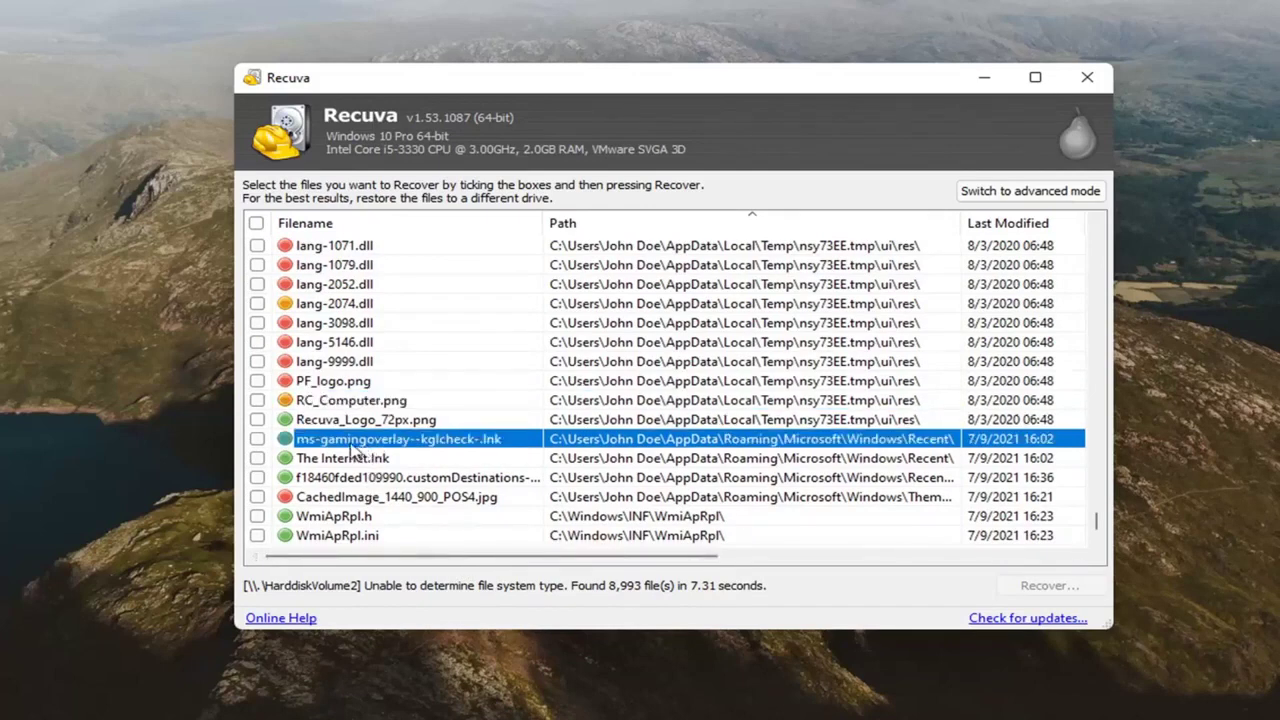
scroll(352, 450, down, 1)
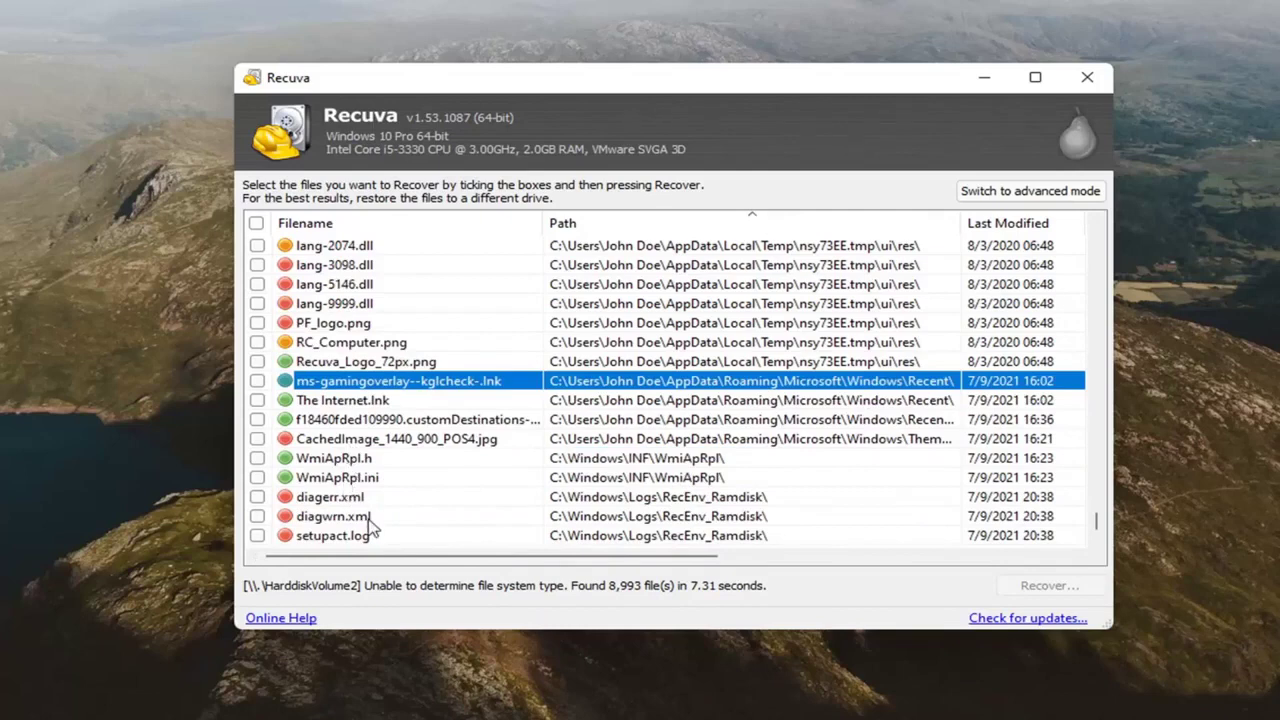
click(374, 400)
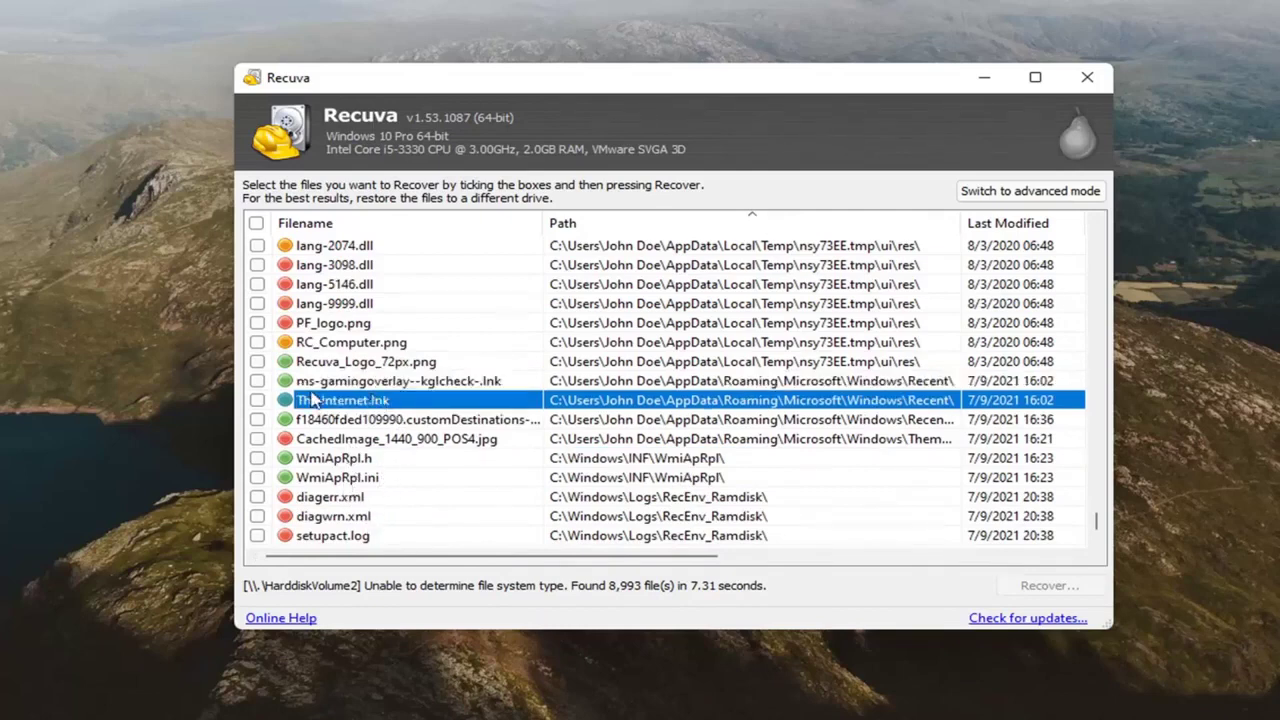
click(257, 400)
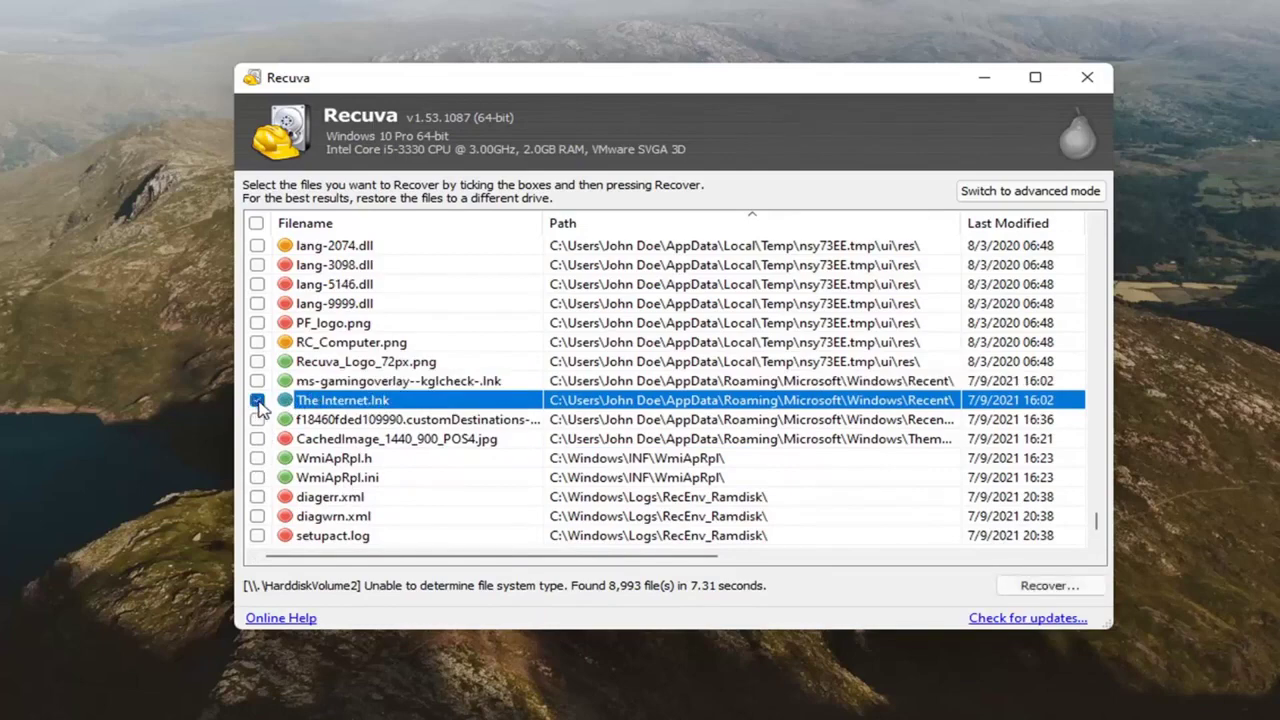
Step: Recover The Internet.lnk to the Desktop, accepting the same-drive warning, and close the summary
click(1038, 589)
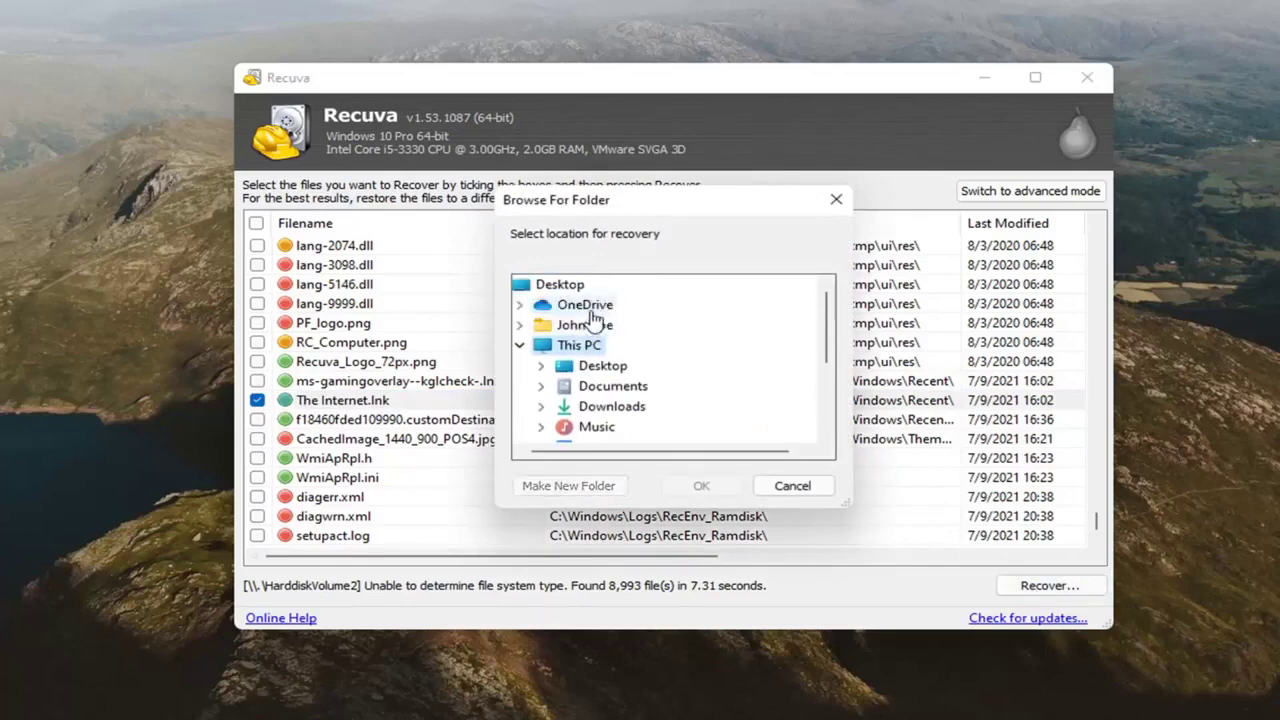
click(595, 366)
click(703, 486)
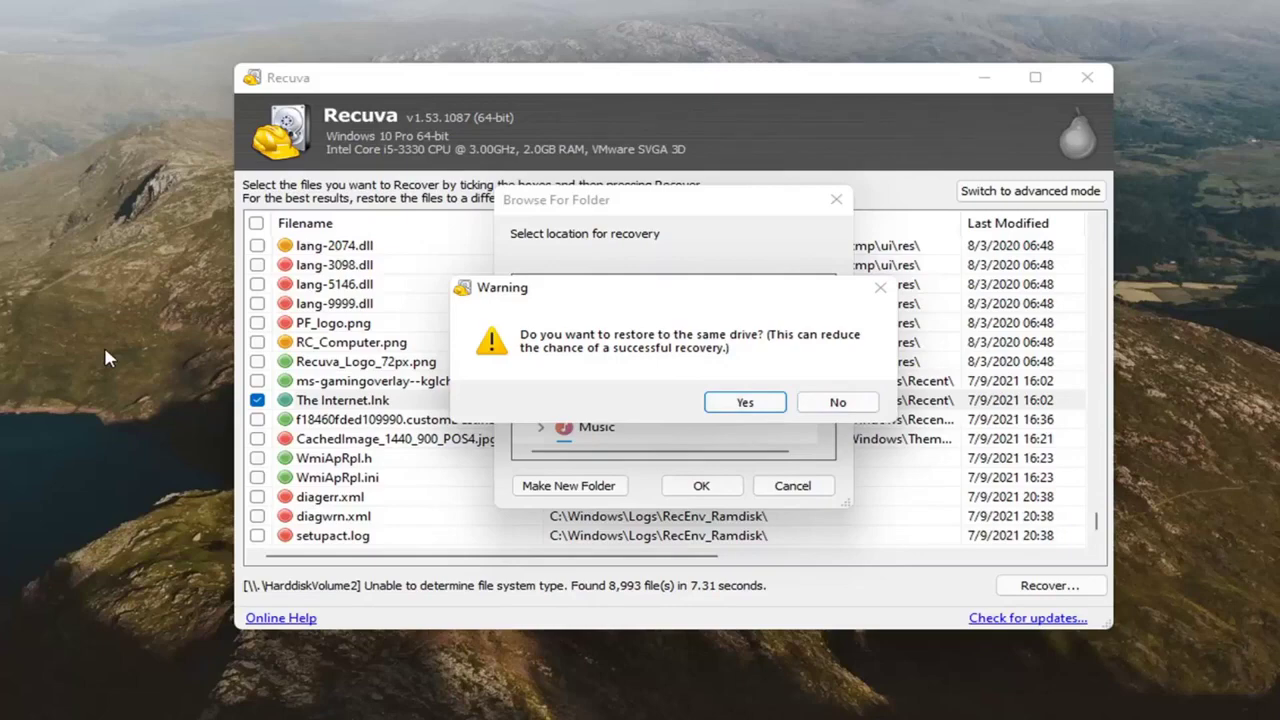
click(750, 405)
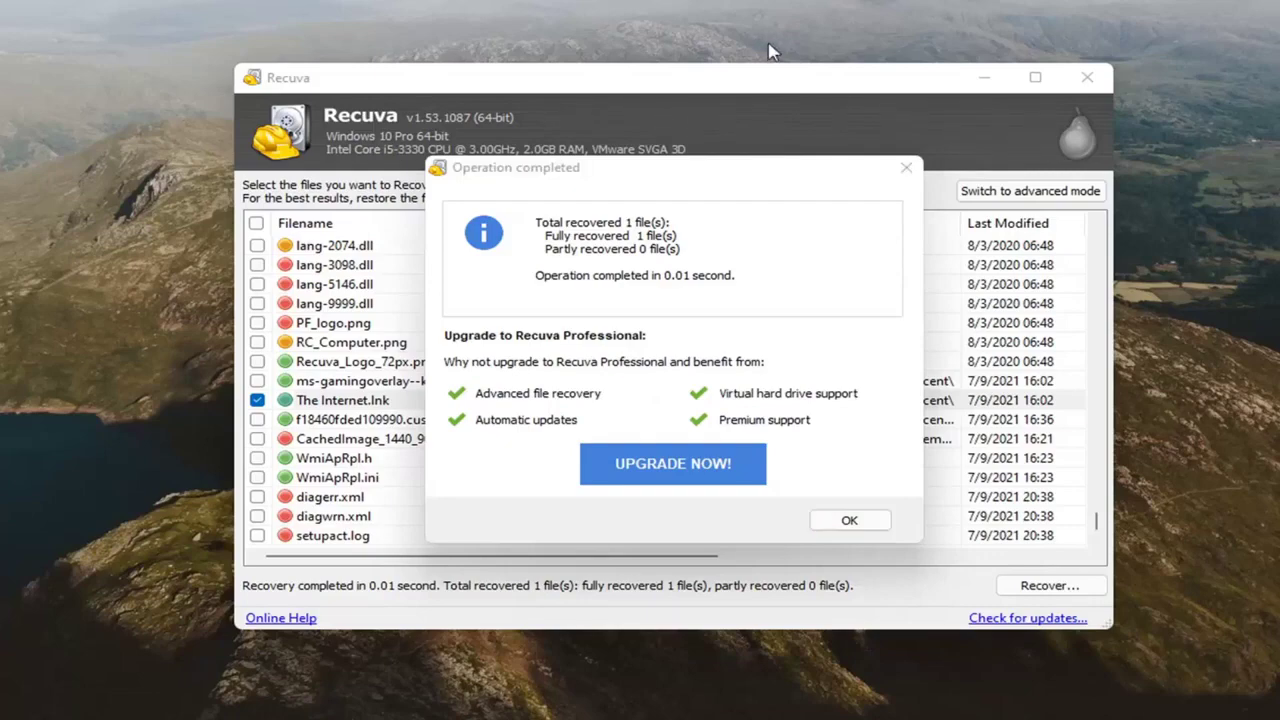
click(906, 167)
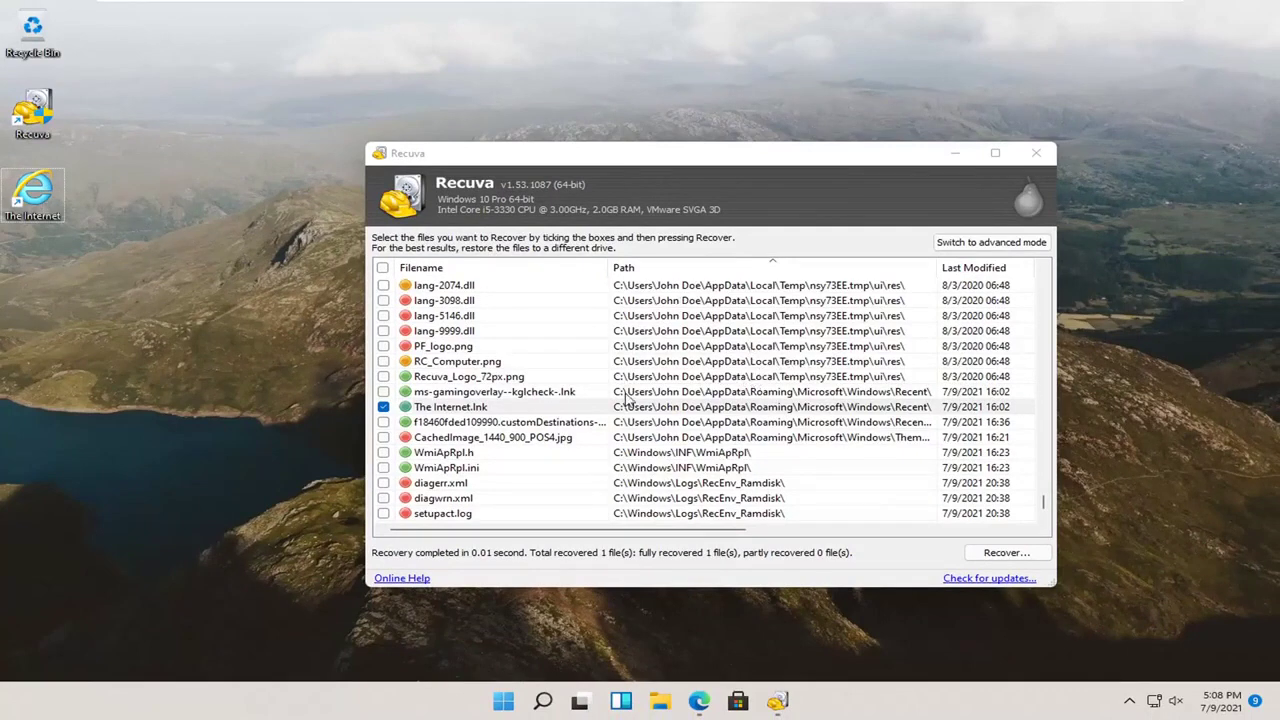
Step: Sort the found-files list by the Filename column and scroll through the reordered results
scroll(628, 399, down, 4)
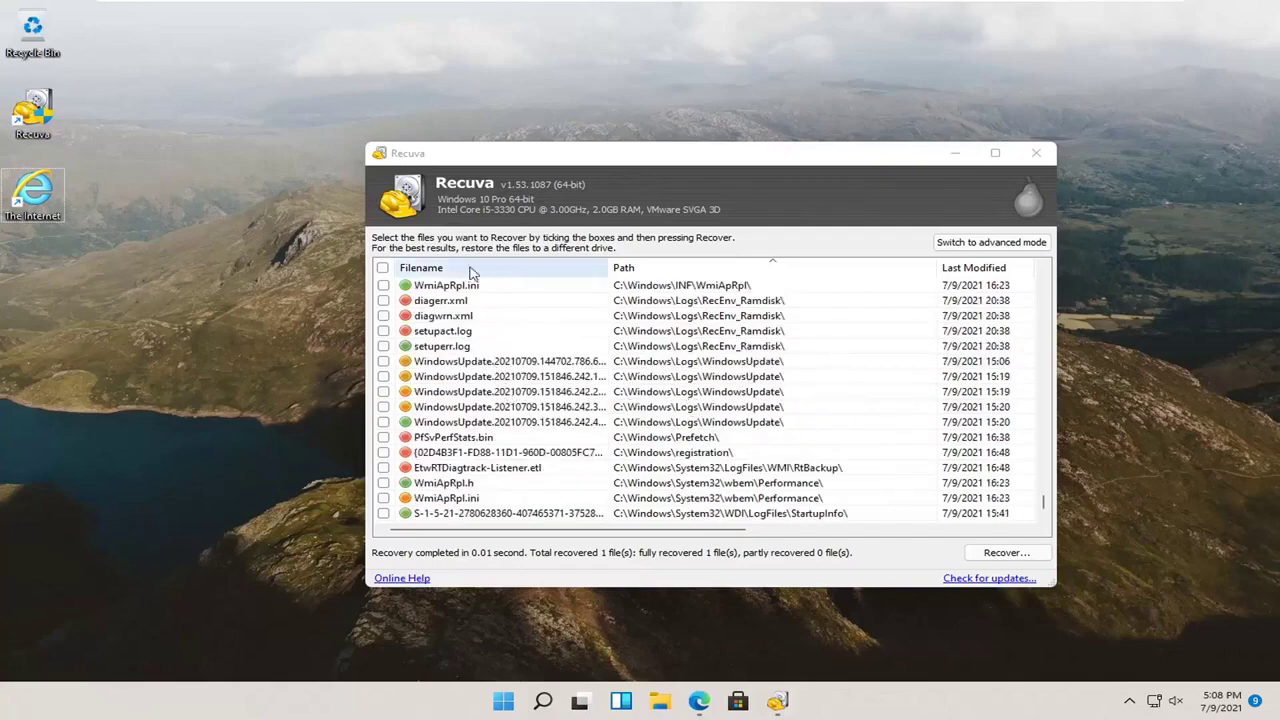
click(508, 268)
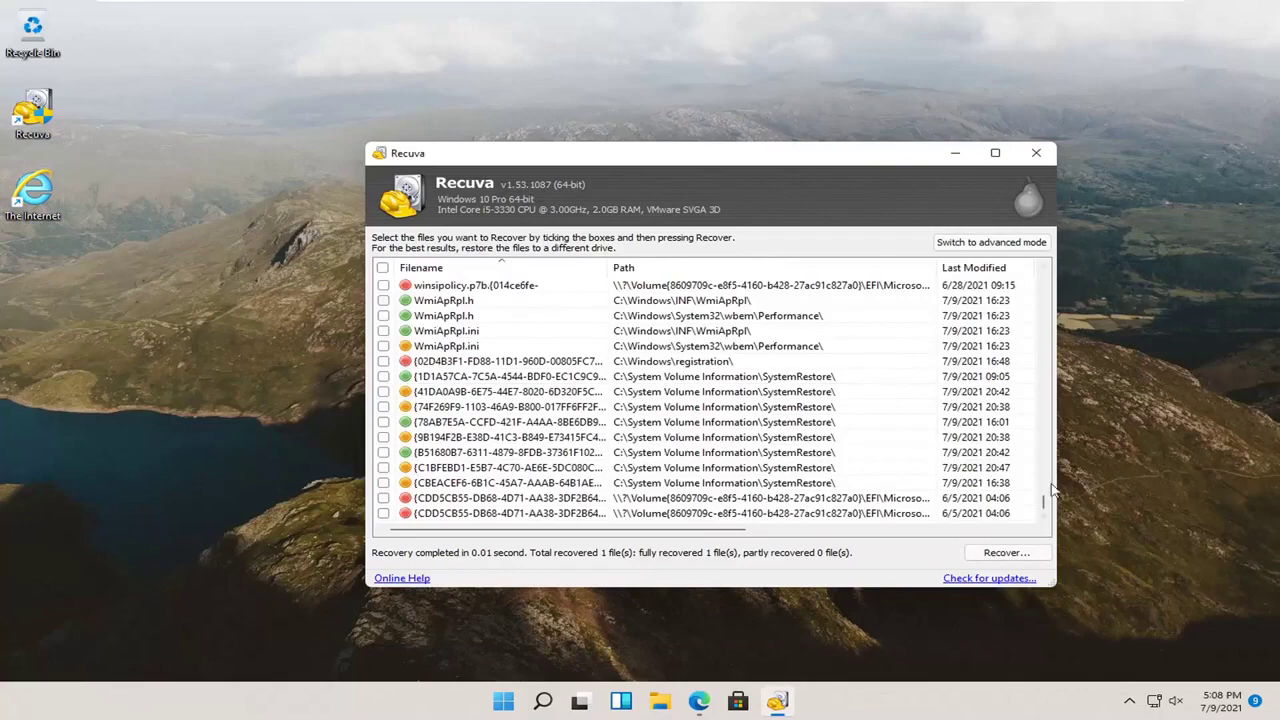
scroll(700, 440, up, 10)
scroll(580, 418, up, 15)
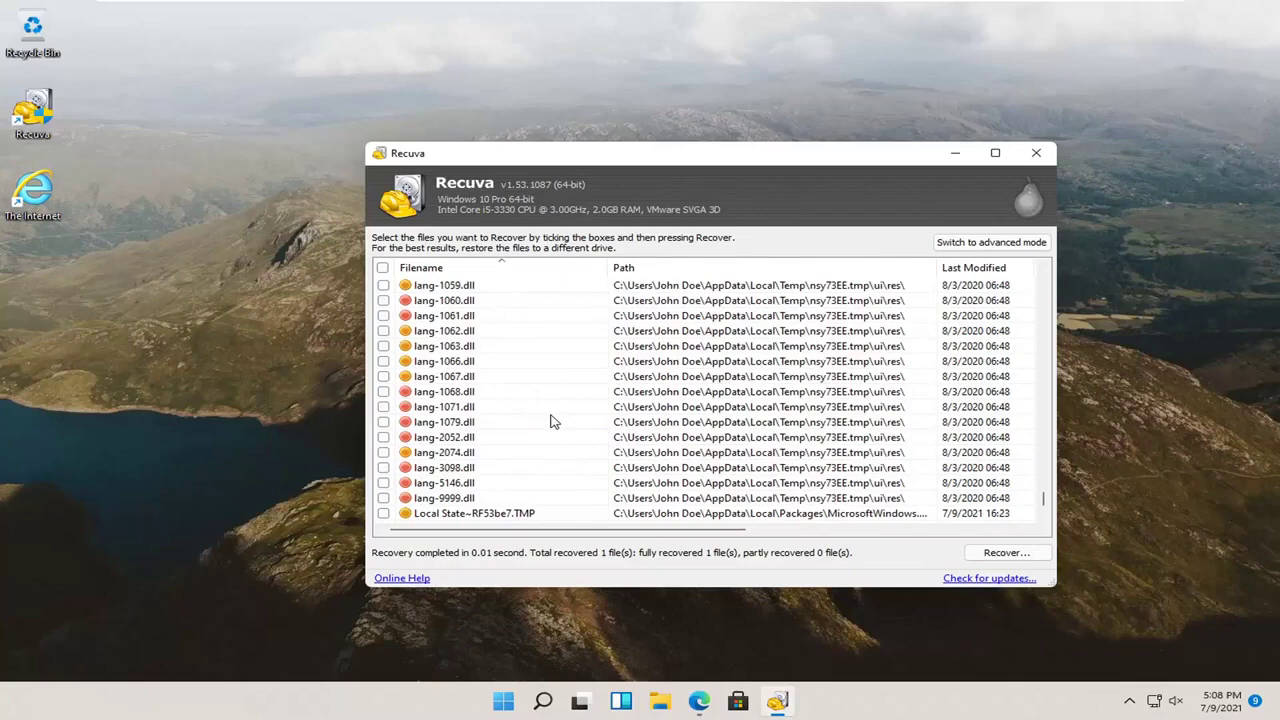
Step: Switch Recuva to advanced mode, keeping All Local Disks as the scan location
click(971, 243)
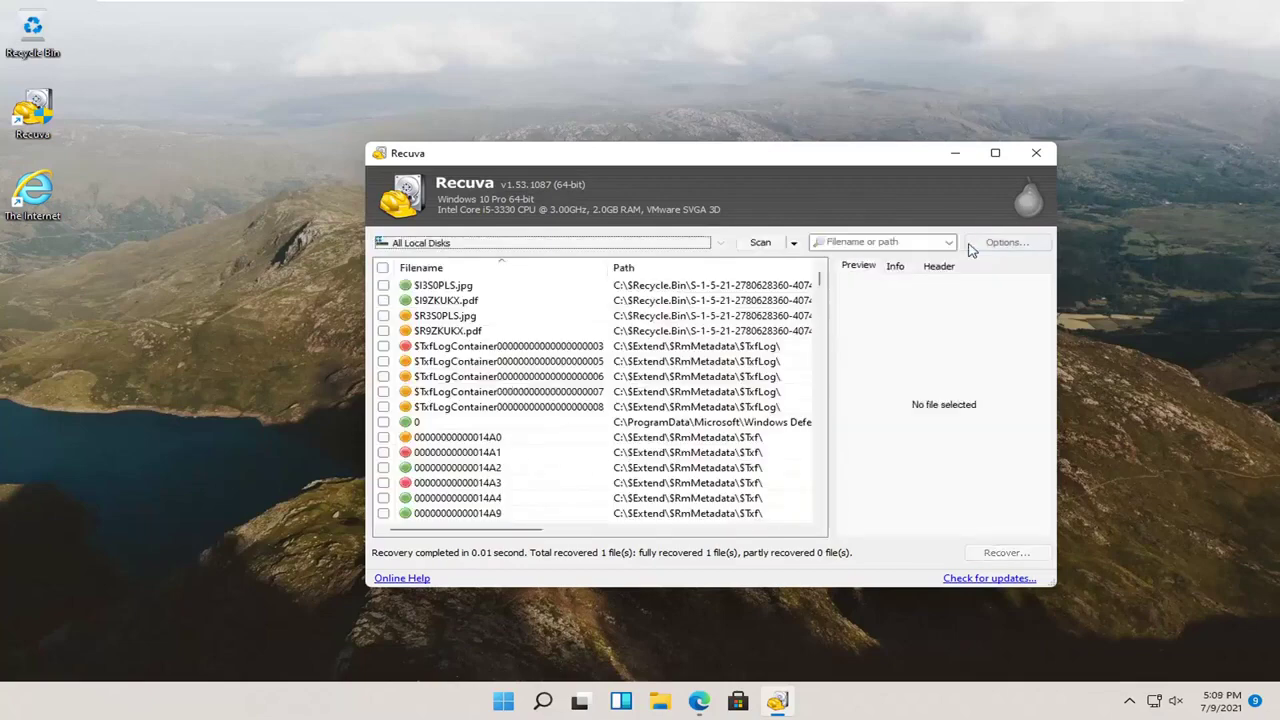
click(482, 246)
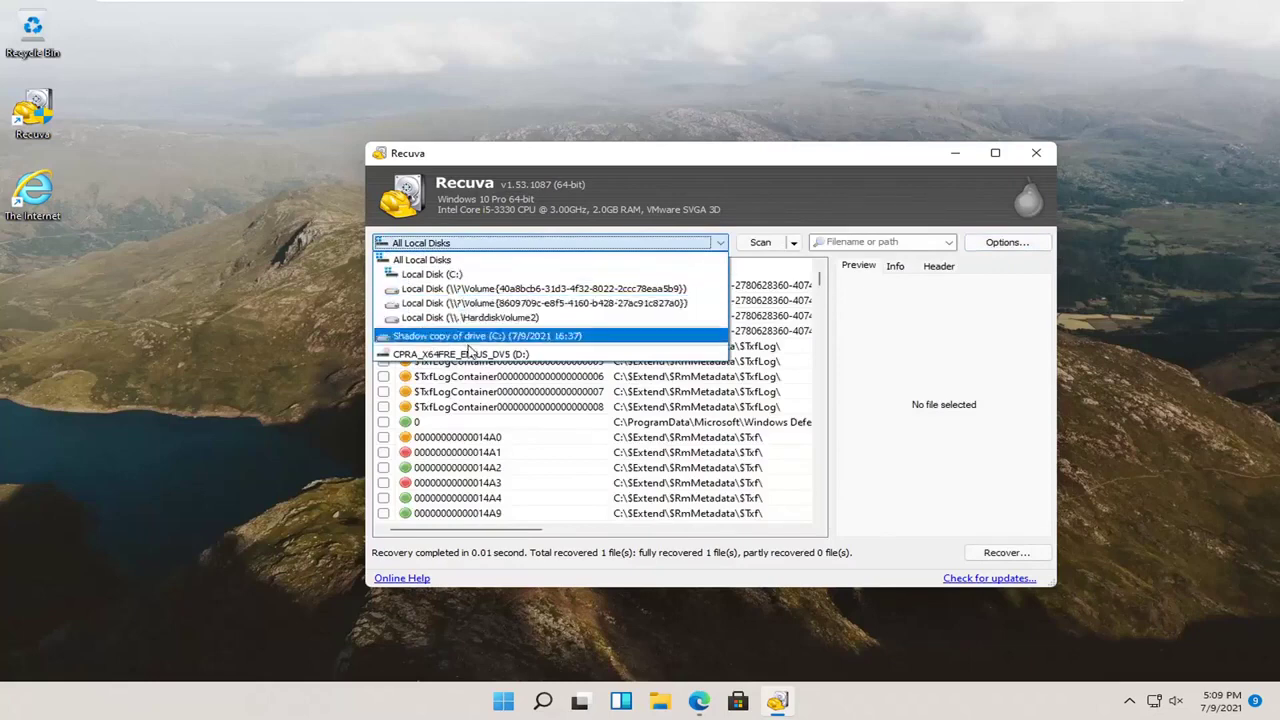
click(810, 357)
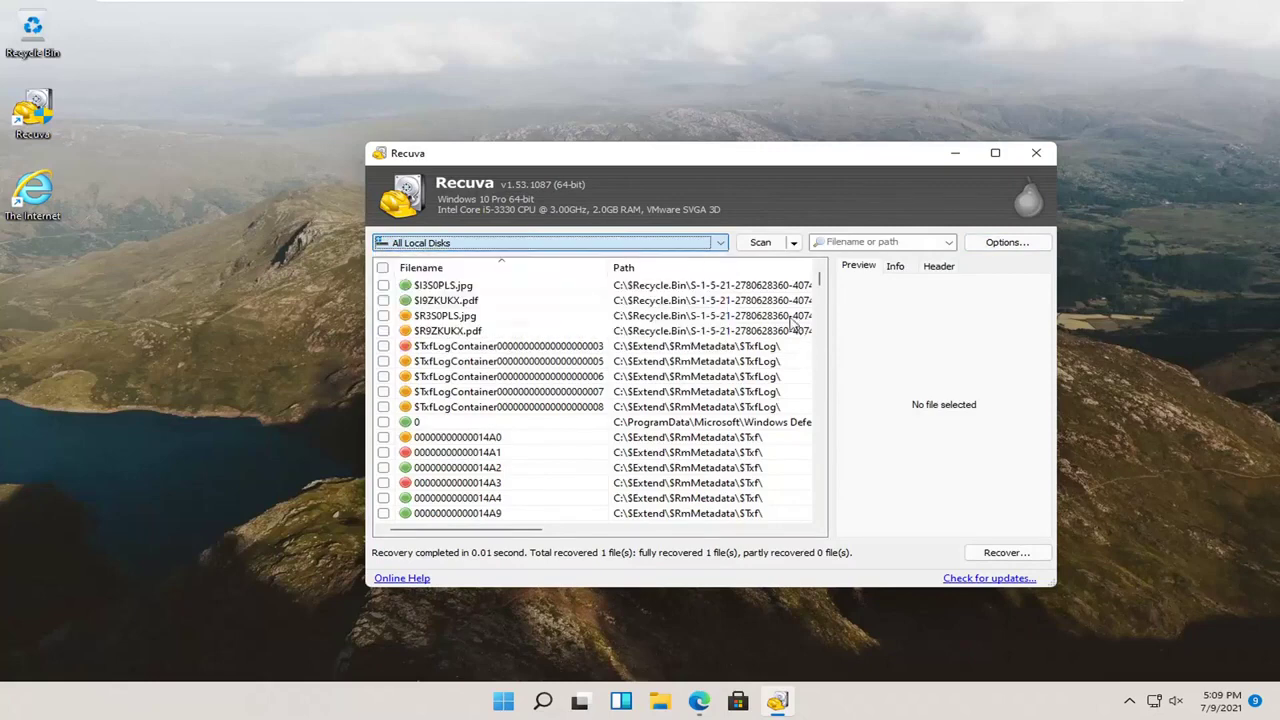
Step: Select the found file '0' and read its details on the Info tab
click(535, 348)
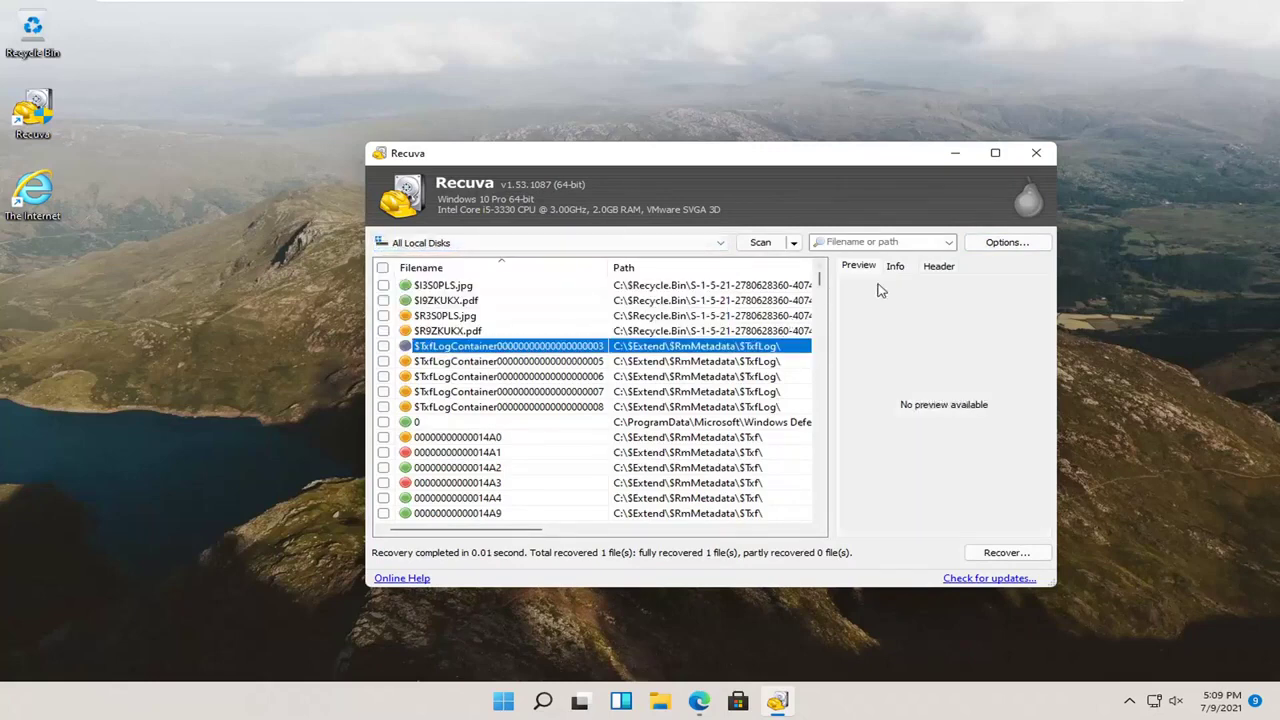
click(468, 424)
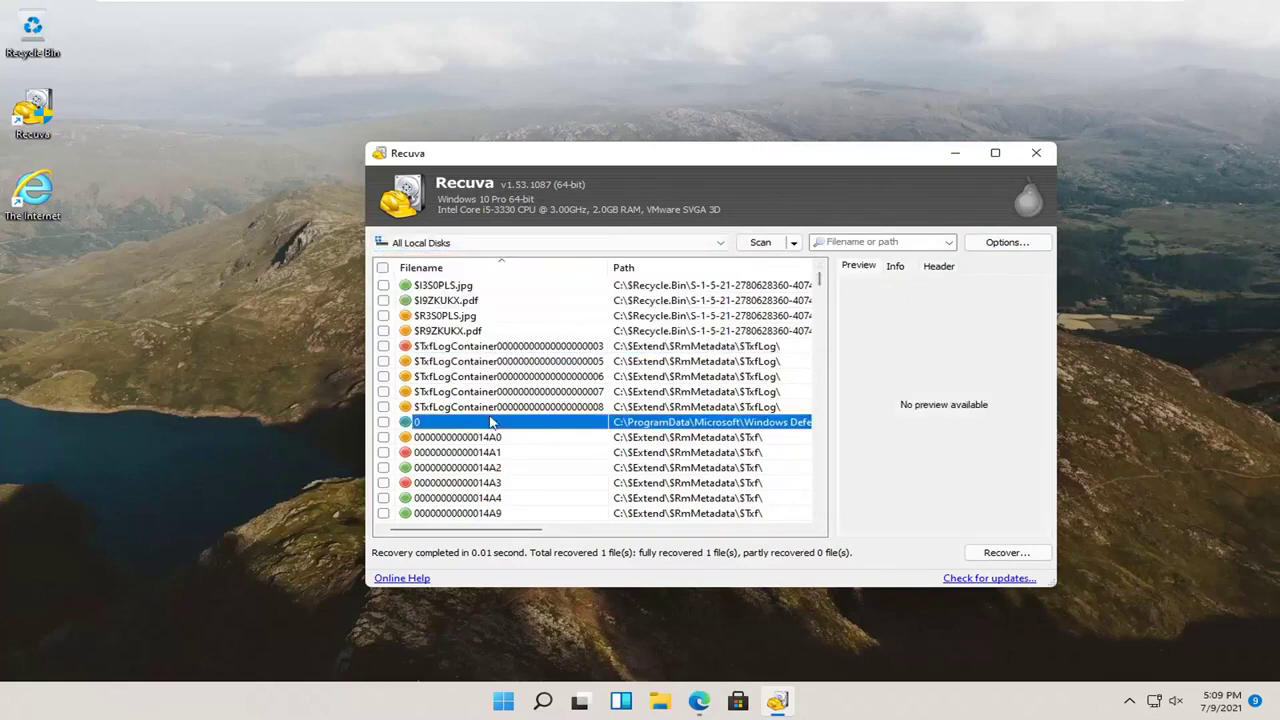
click(896, 268)
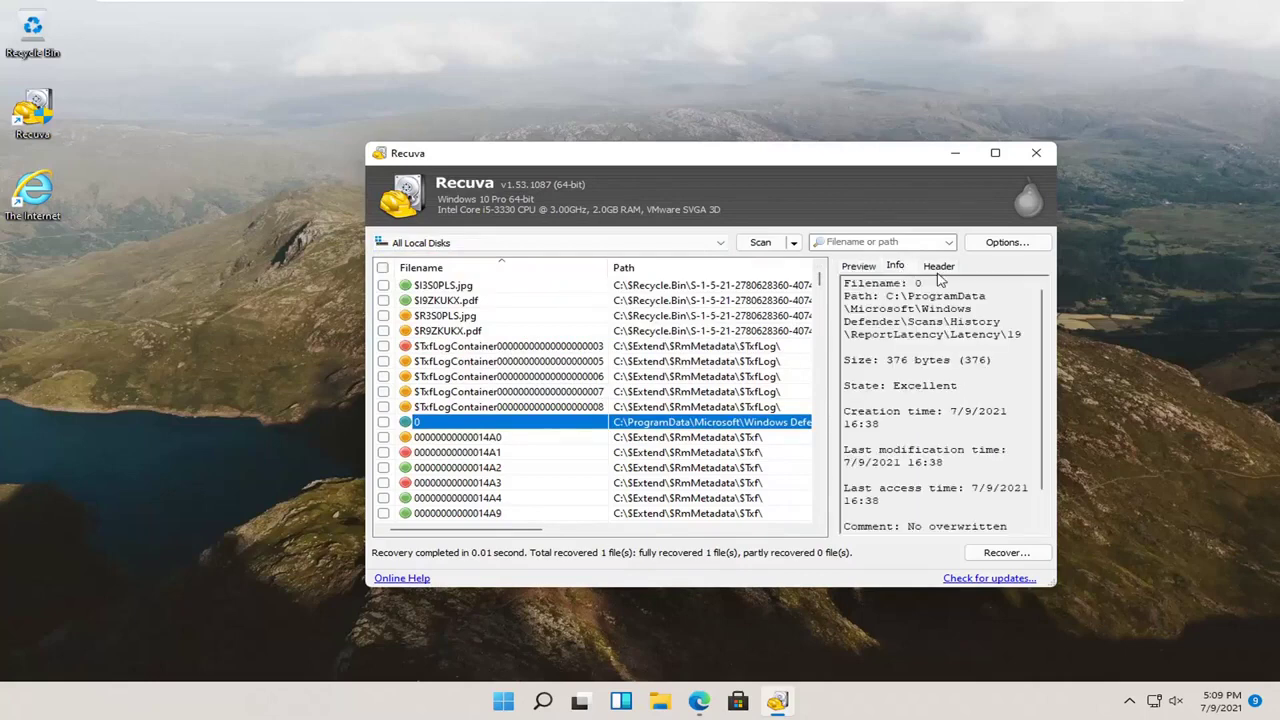
drag(900, 450, 944, 450)
drag(887, 411, 932, 386)
Step: View the file's hex dump on the Header tab and mark byte ranges in it
click(938, 265)
drag(845, 292, 965, 404)
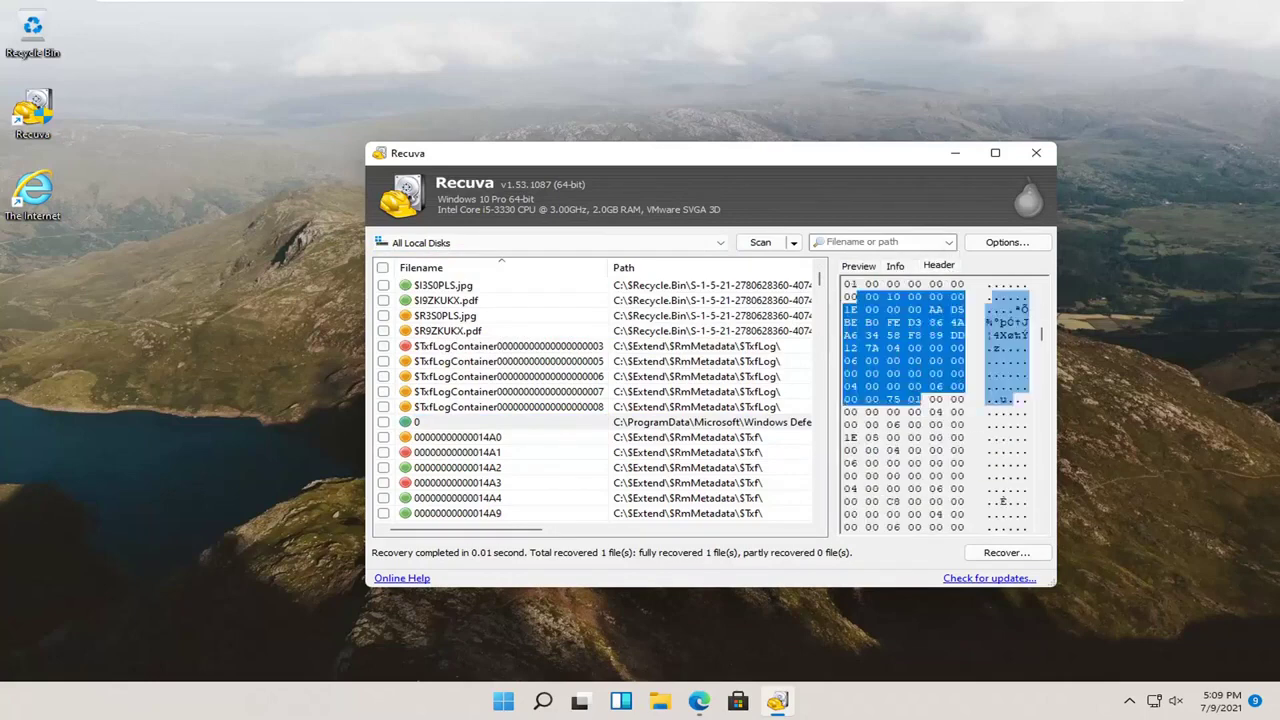
drag(856, 347, 920, 450)
drag(903, 309, 943, 476)
scroll(935, 400, down, 2)
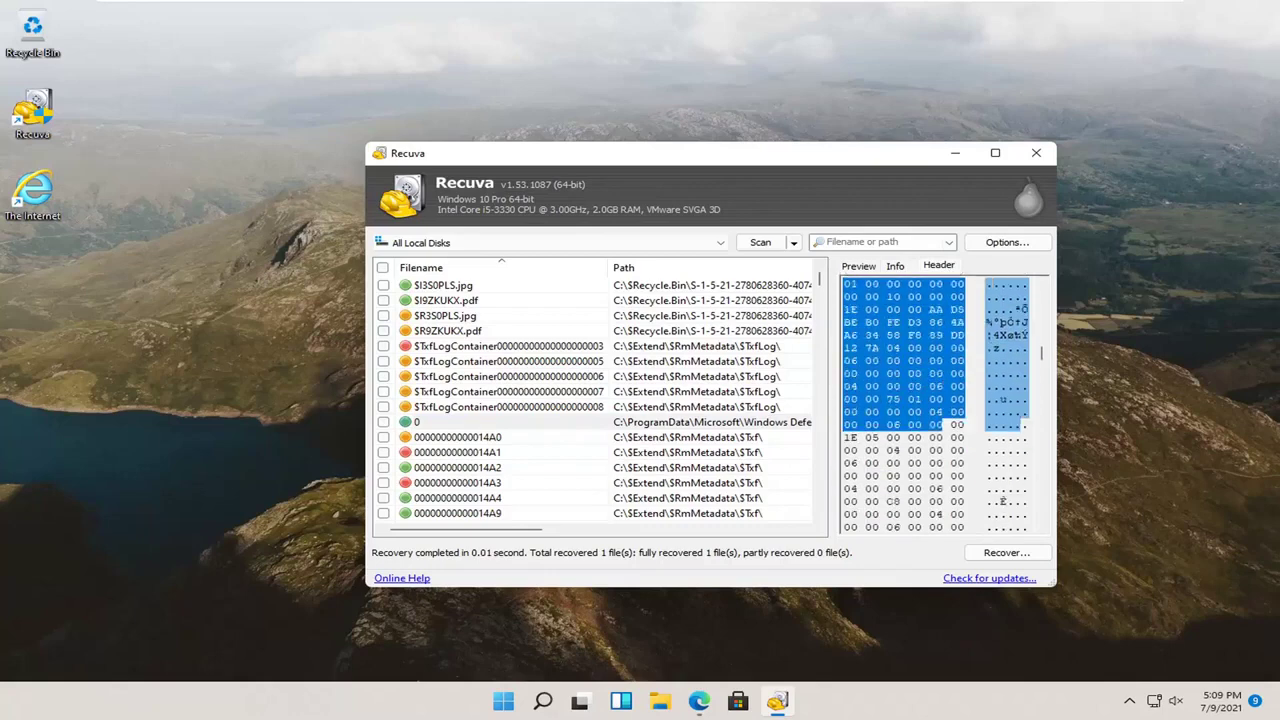
Step: Start a Scan Files run on all local disks, then cancel it early
click(796, 246)
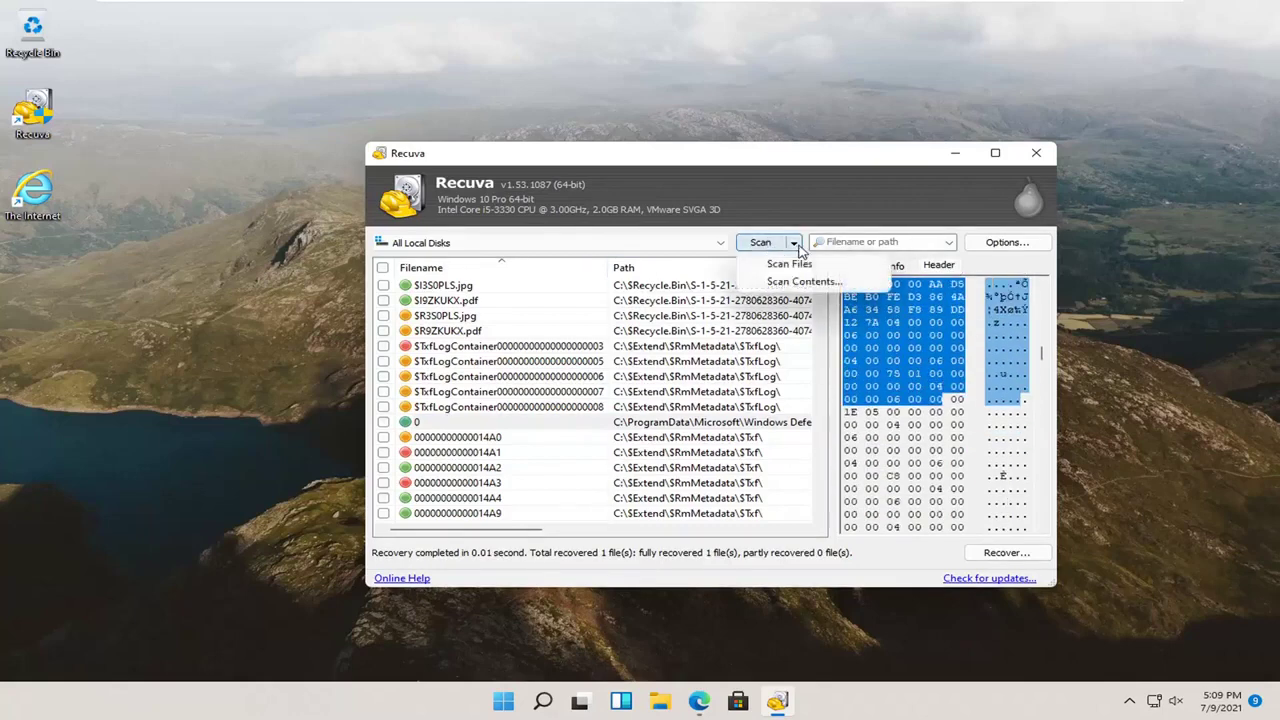
click(862, 218)
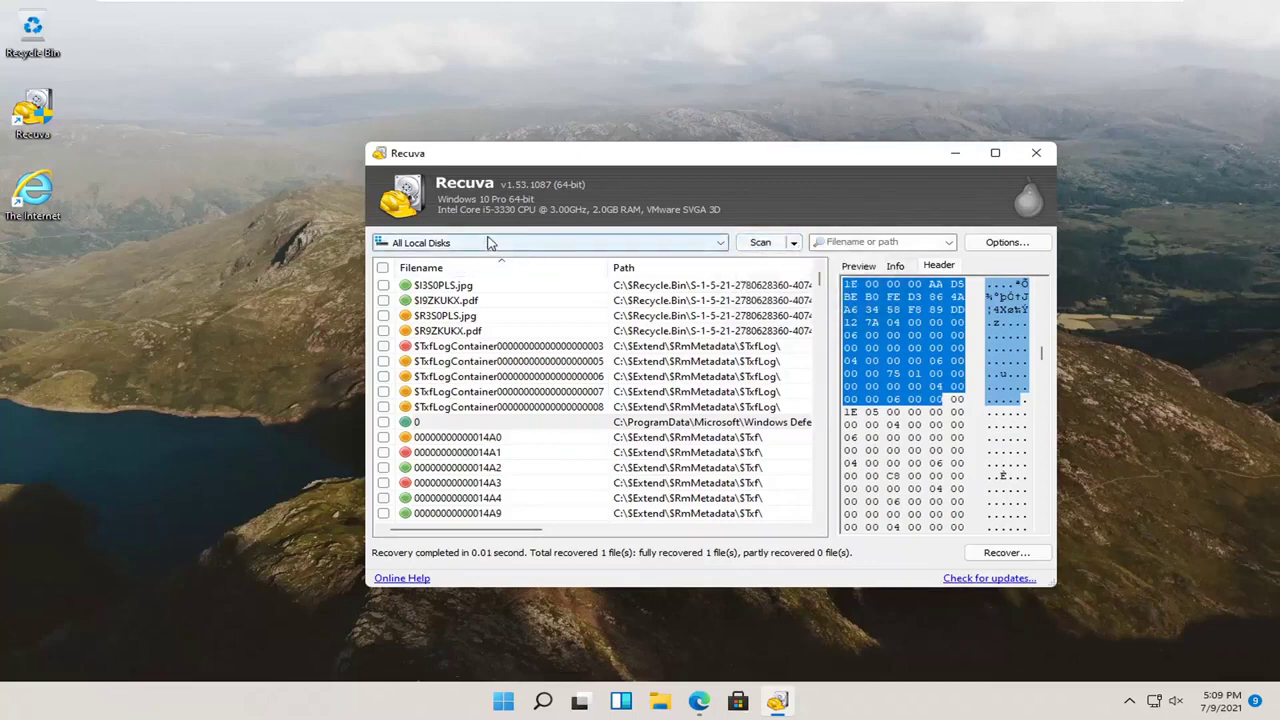
click(796, 245)
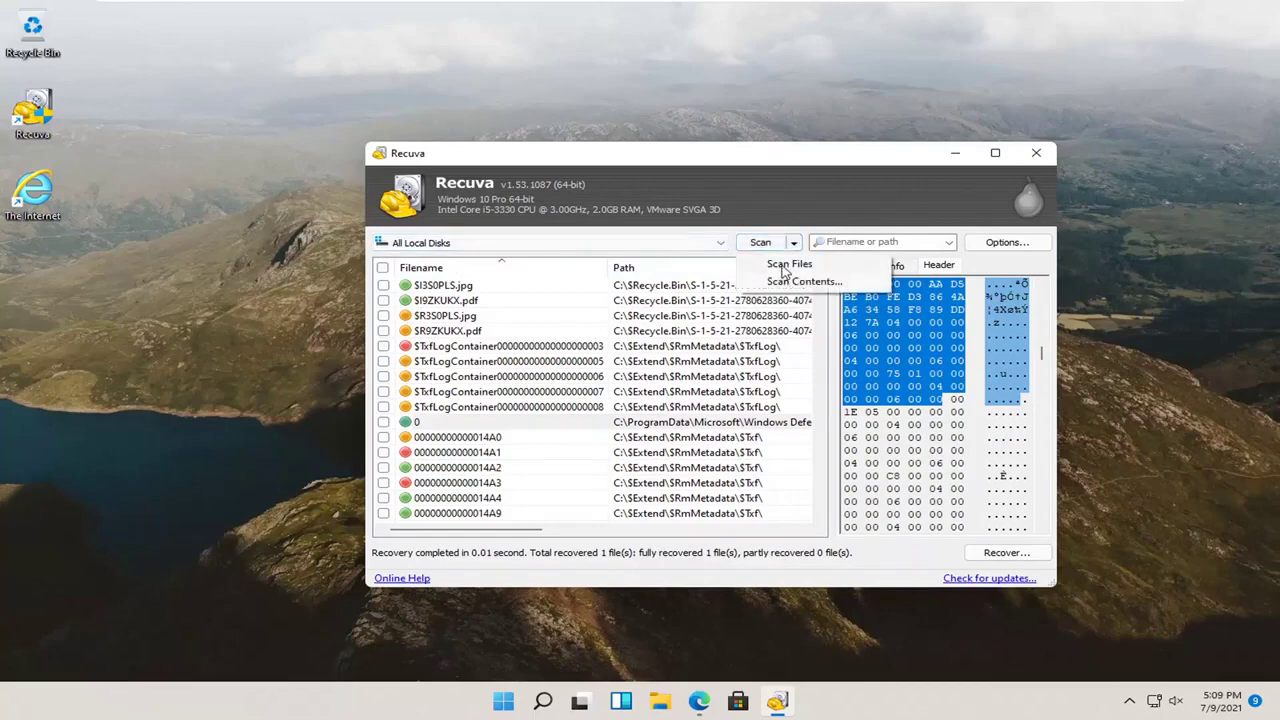
click(694, 250)
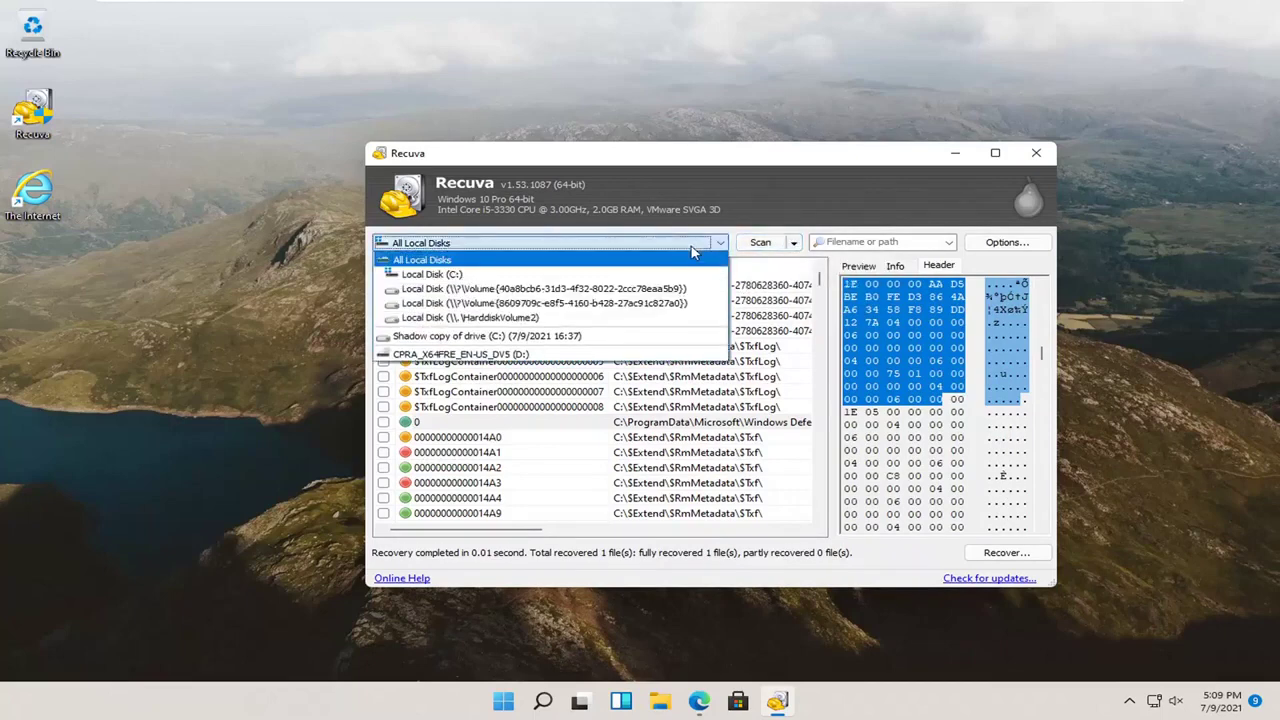
click(794, 244)
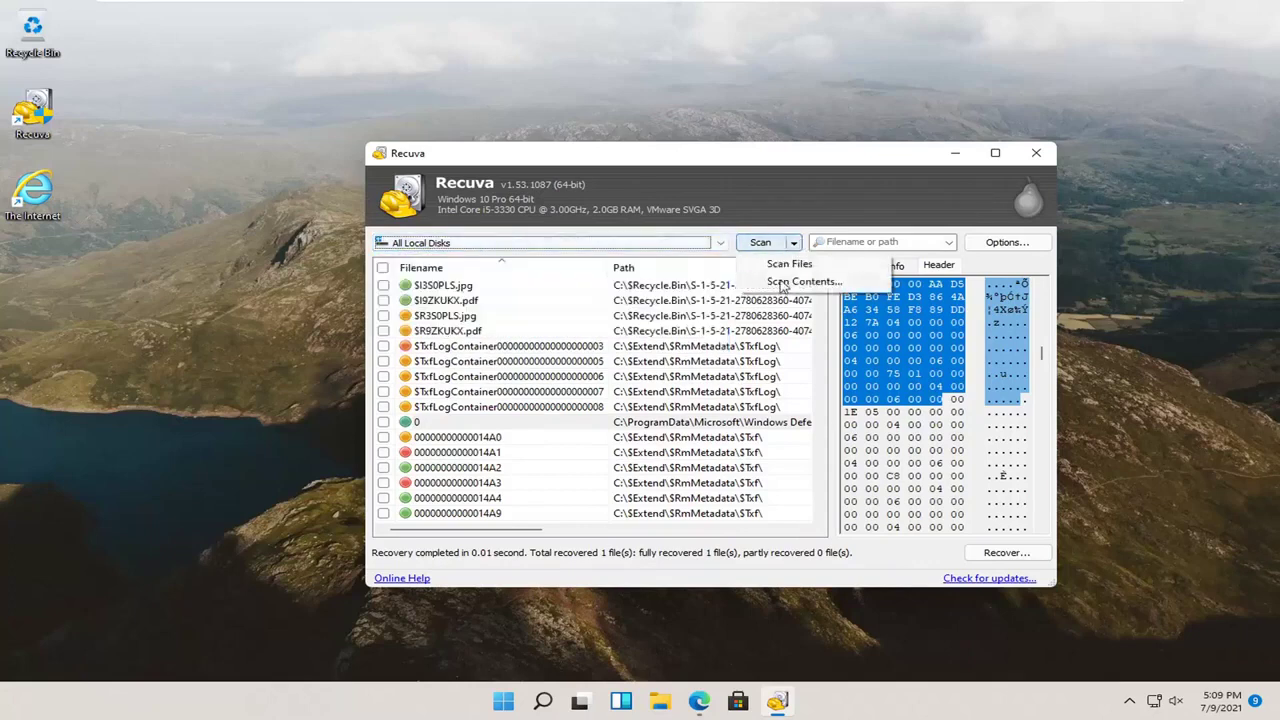
click(779, 270)
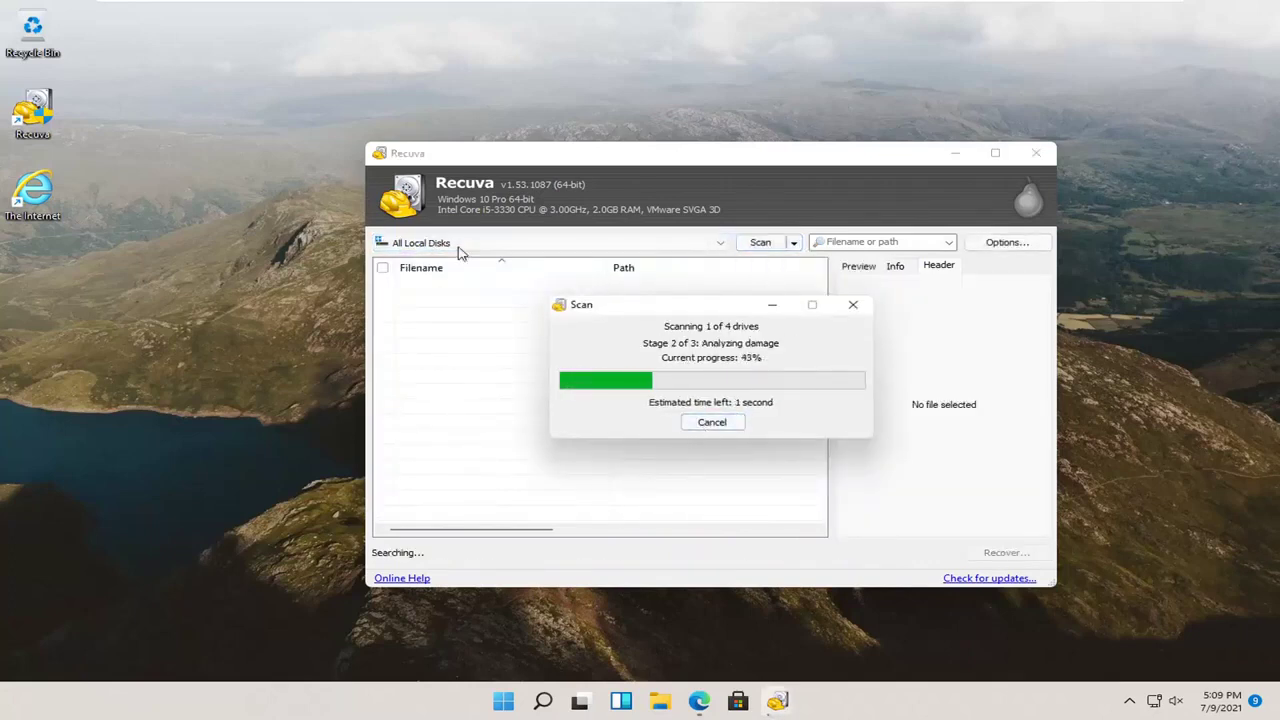
click(710, 422)
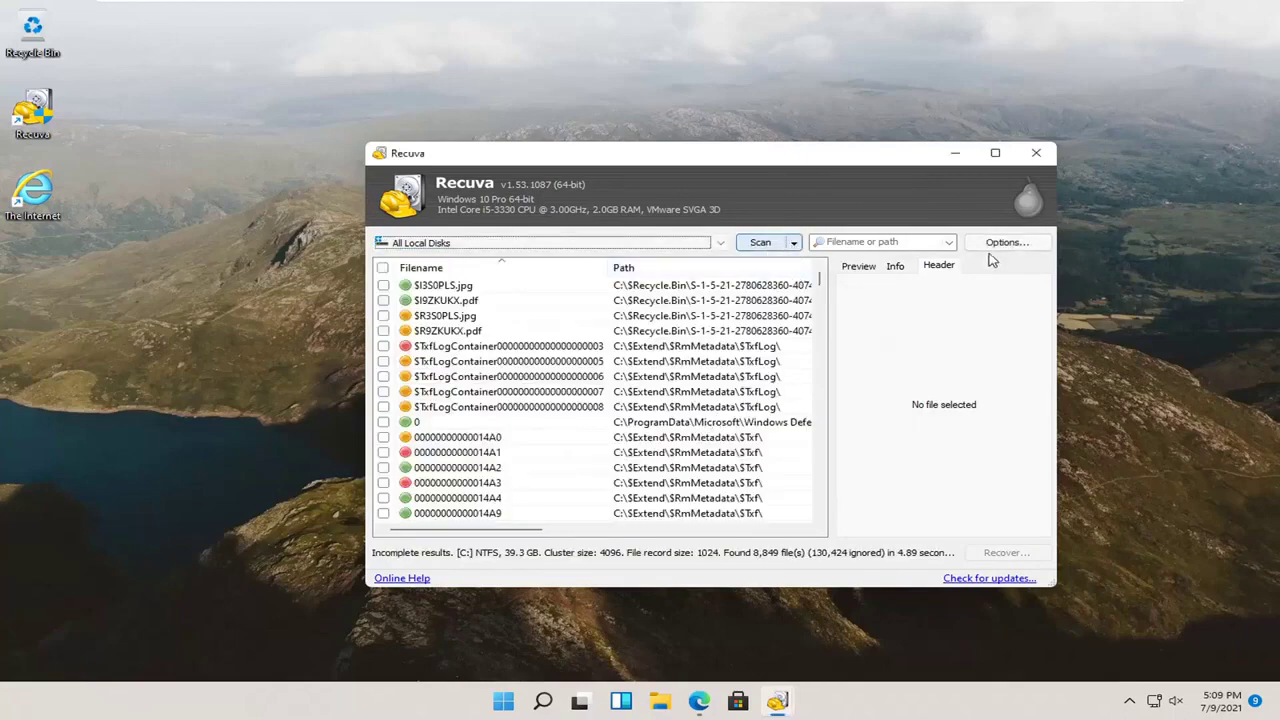
Step: Browse the Options tabs Actions, Advanced, Drives and Privacy, then close without changes
click(1010, 246)
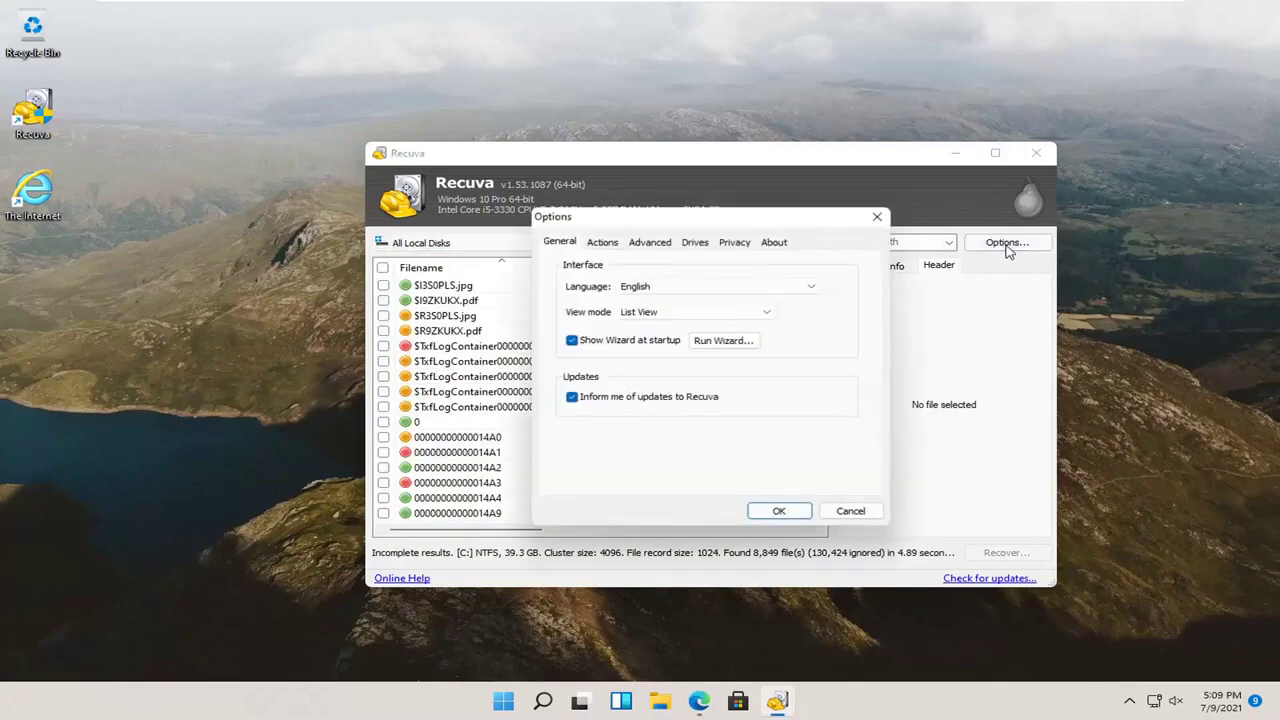
click(605, 245)
click(646, 247)
click(694, 245)
click(736, 246)
click(695, 245)
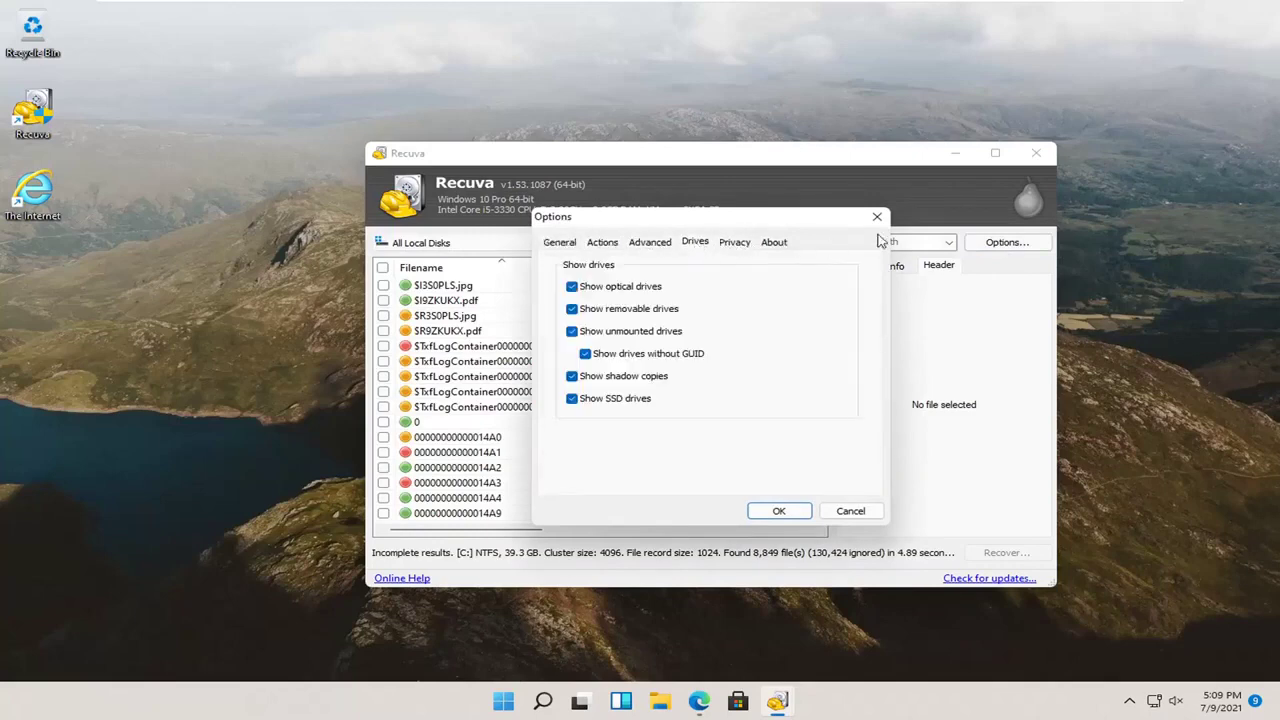
click(877, 217)
Step: Close Recuva and relaunch it from the desktop icon with administrator rights
click(1034, 155)
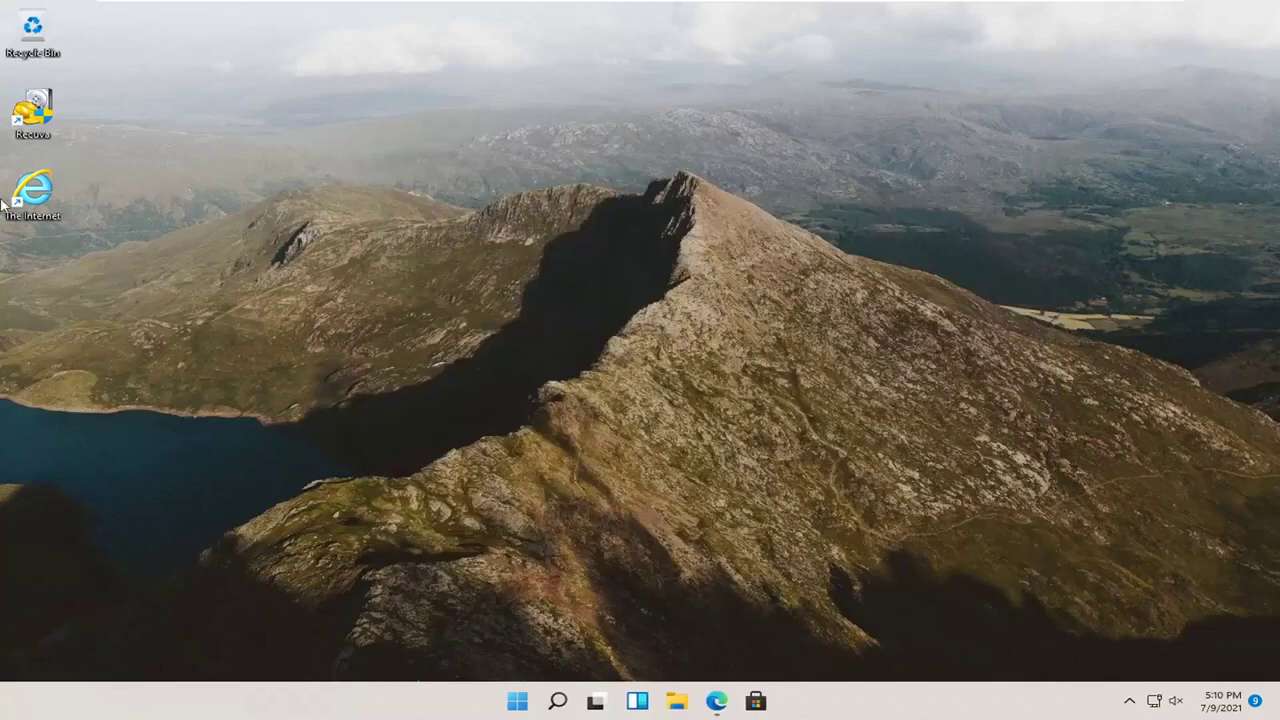
double_click(36, 130)
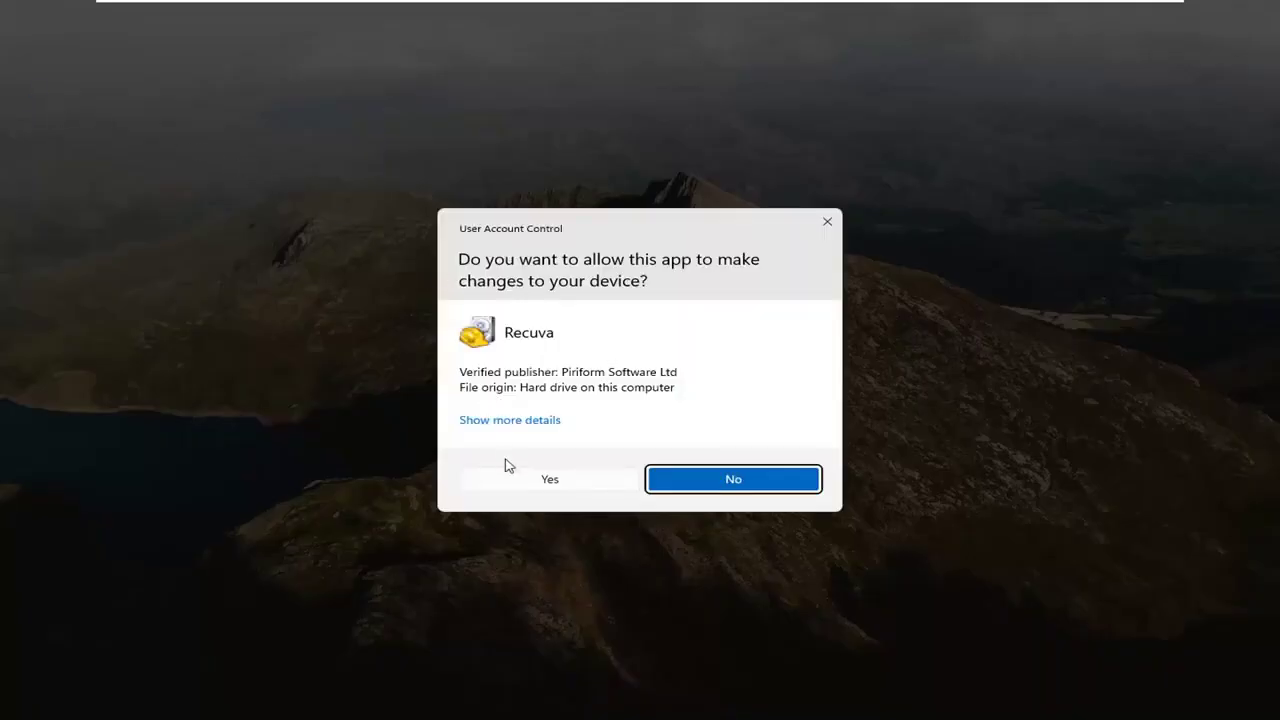
click(516, 479)
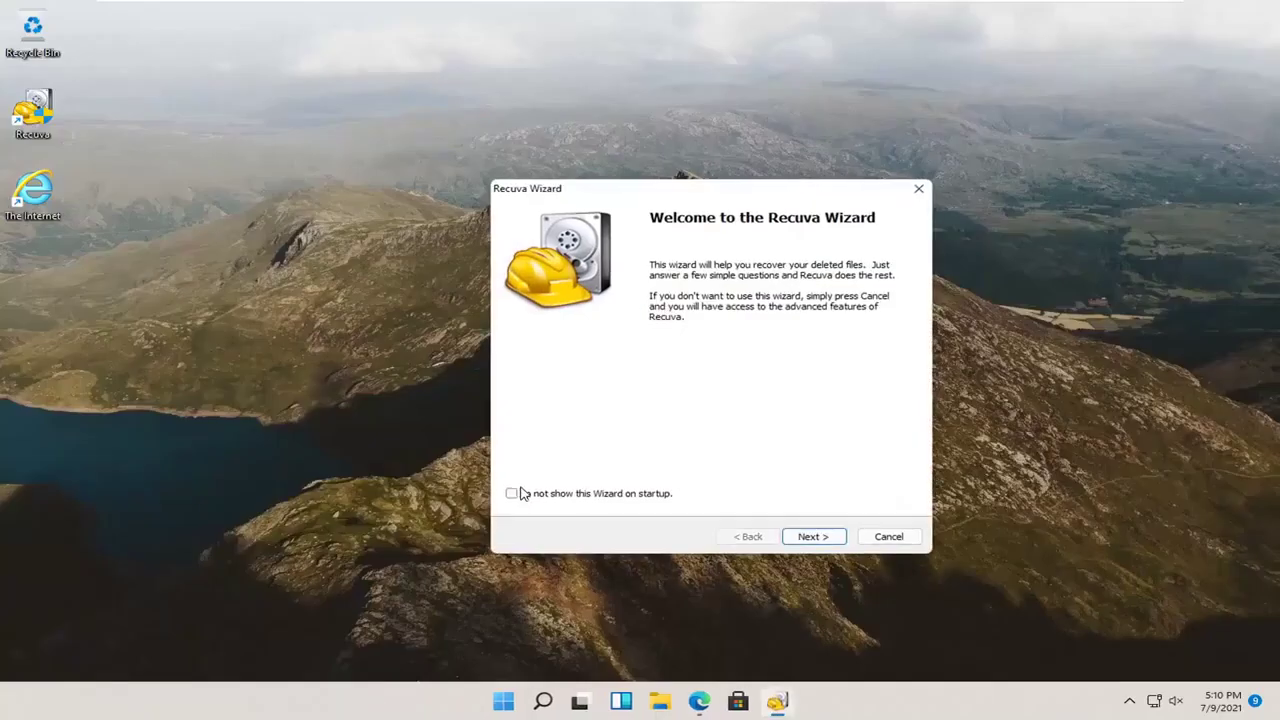
Step: Step through the wizard's file type and location pages, enable Deep Scan, and start it
click(806, 540)
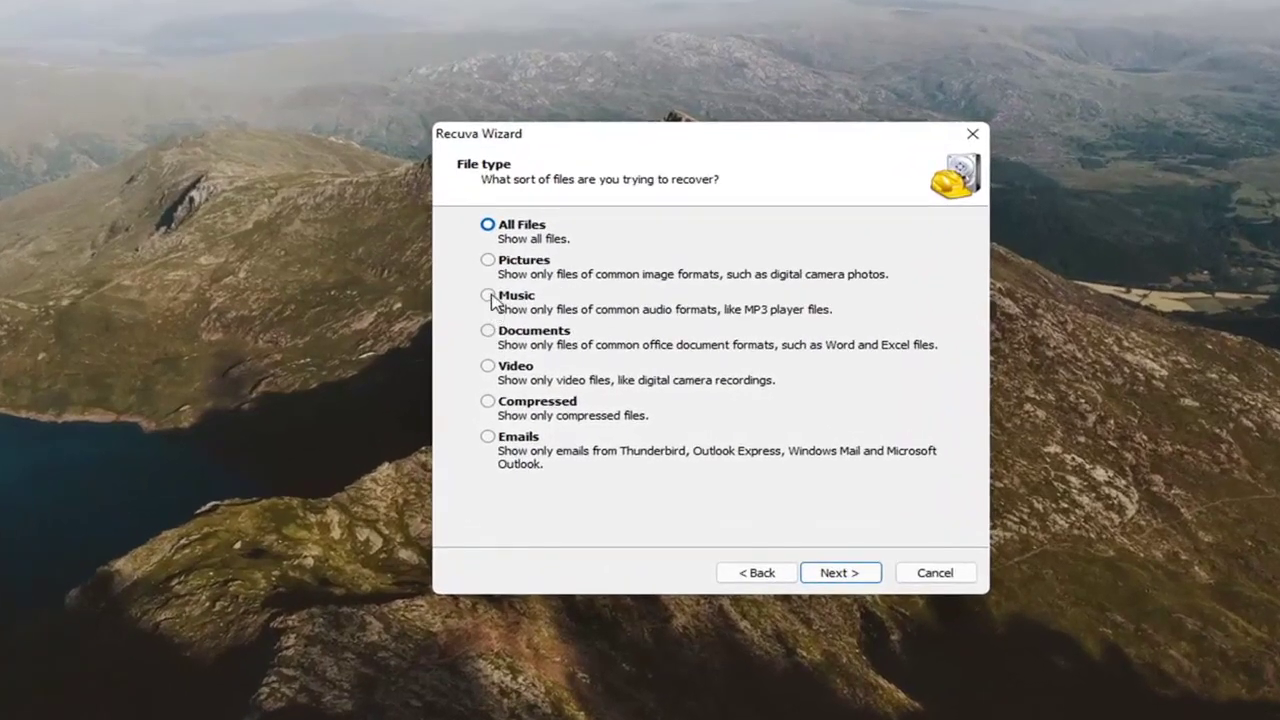
click(487, 295)
click(841, 578)
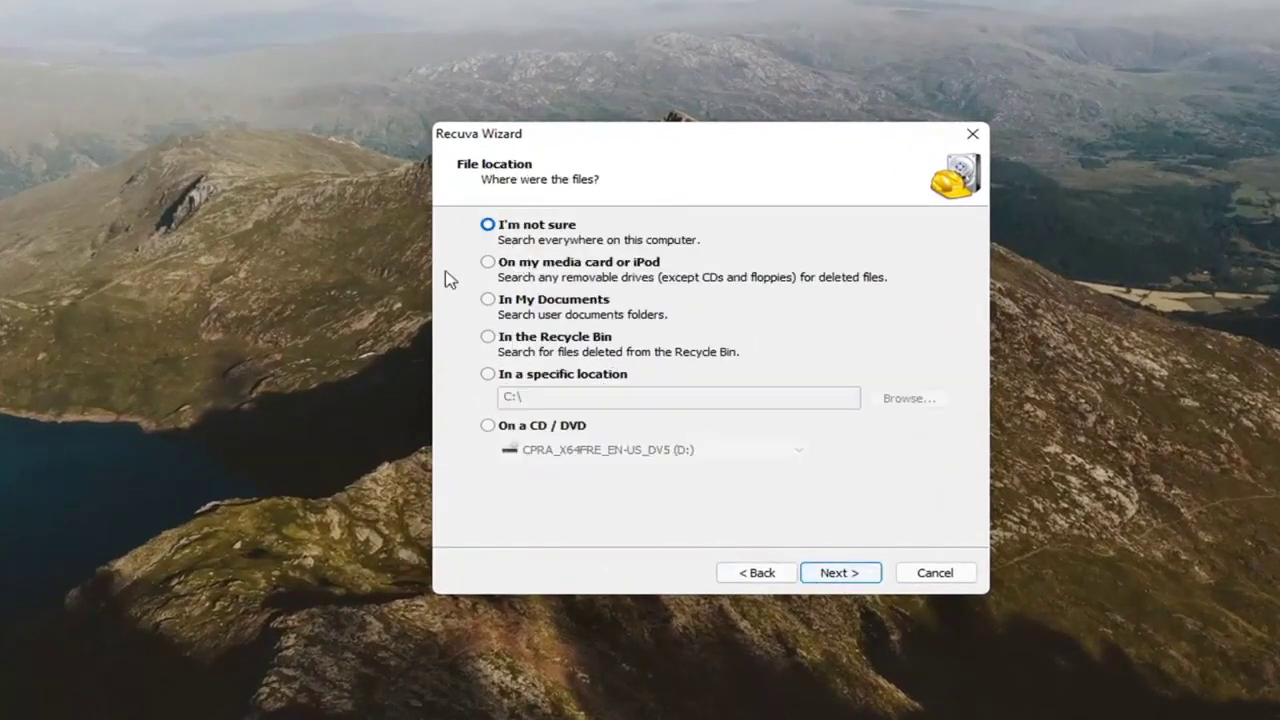
click(838, 572)
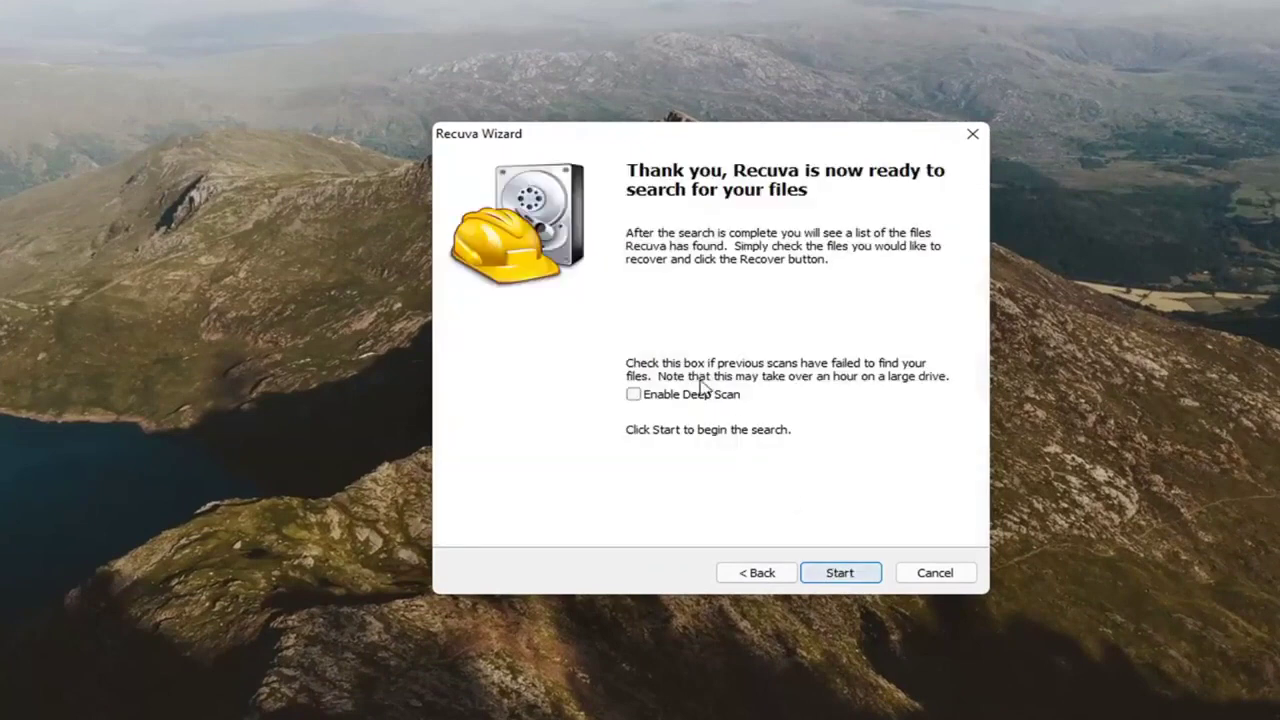
click(633, 395)
click(838, 573)
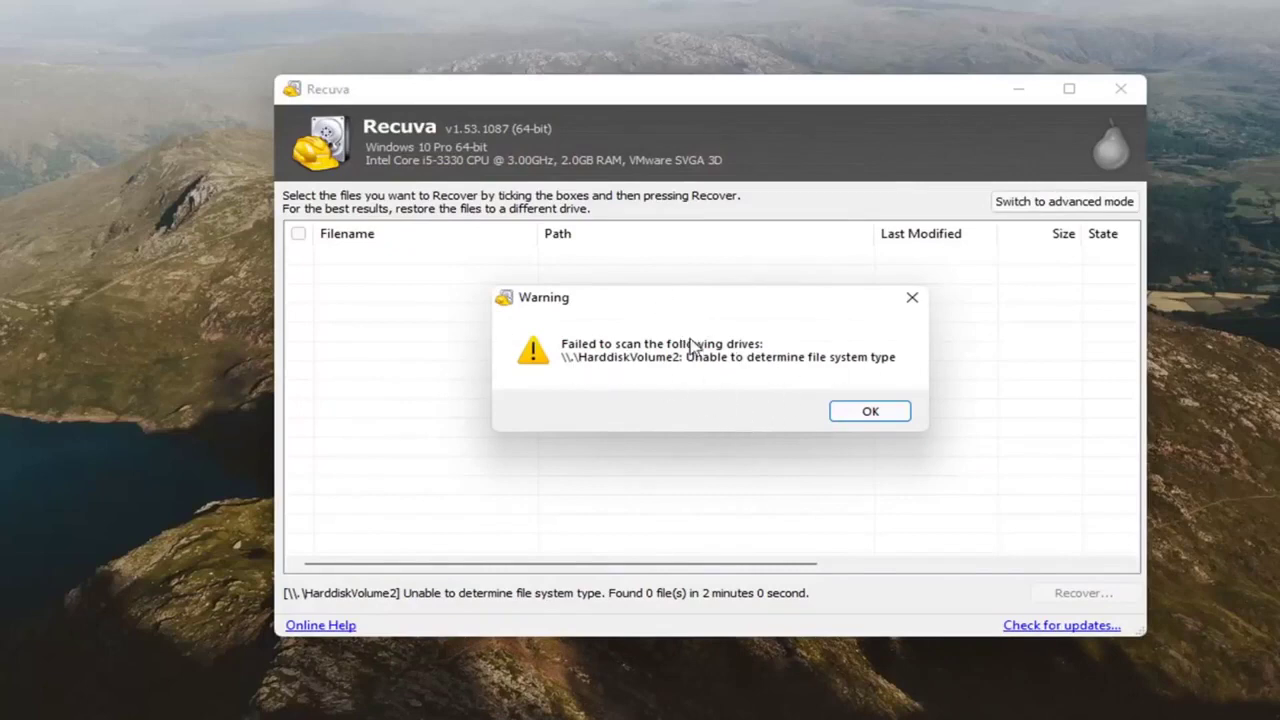
Step: Dismiss the warning that HarddiskVolume2 could not be scanned
click(911, 302)
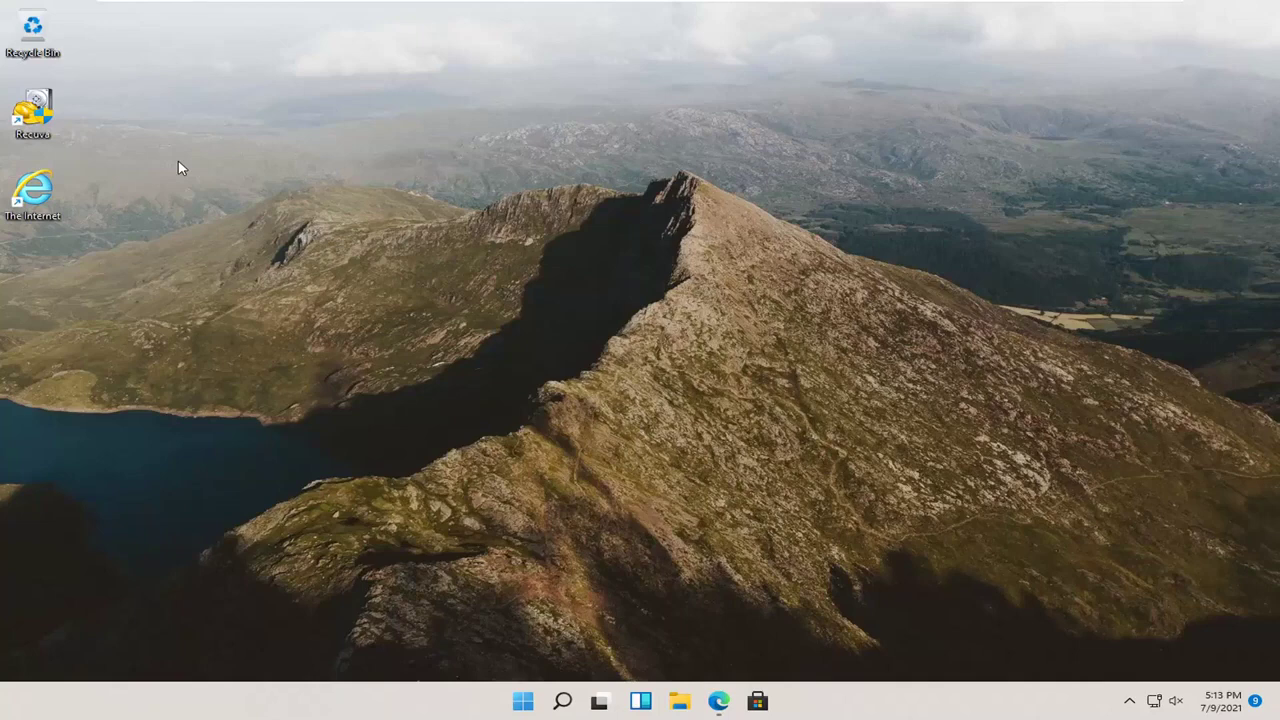
Step: Drag a selection box across the desktop
drag(266, 114, 717, 380)
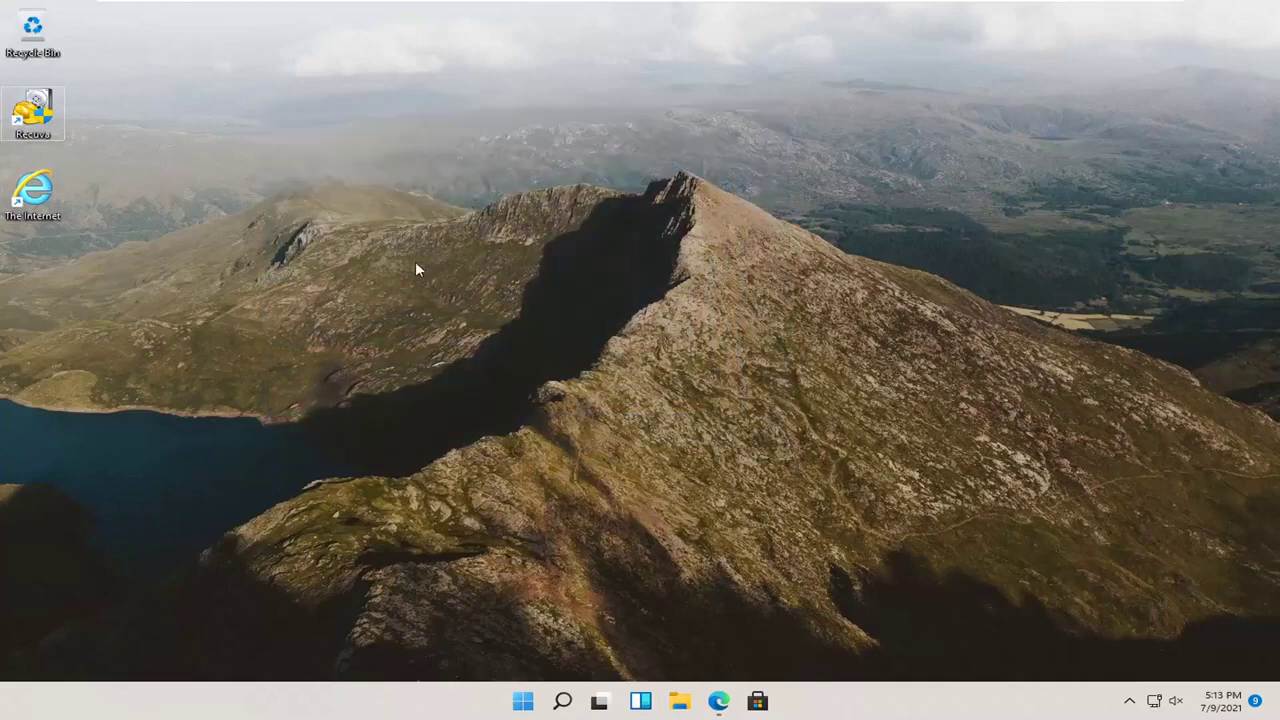